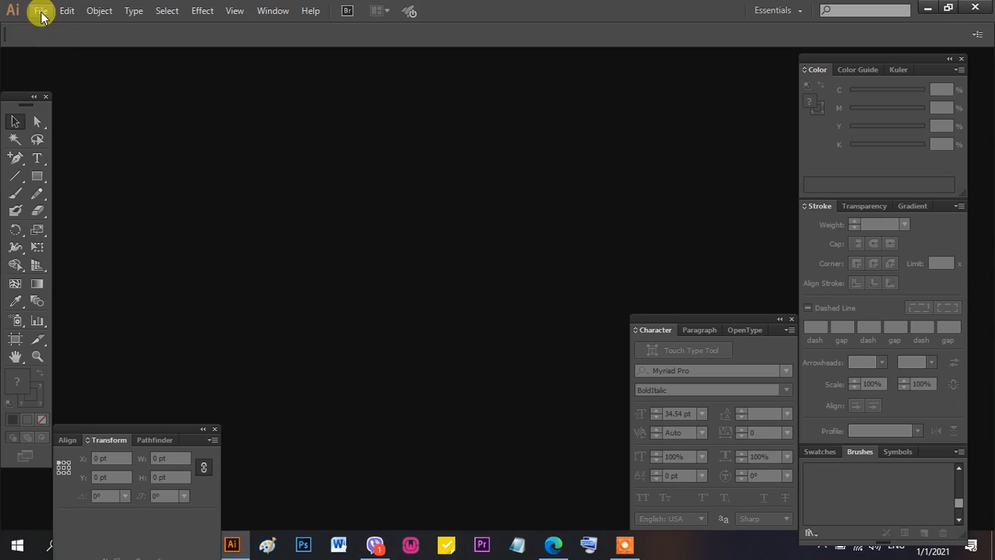
# - Create a new landscape A4 document with one artboard, 11.69 by 8.27 in, measured in inches
pyautogui.click(39, 11)
pyautogui.click(65, 34)
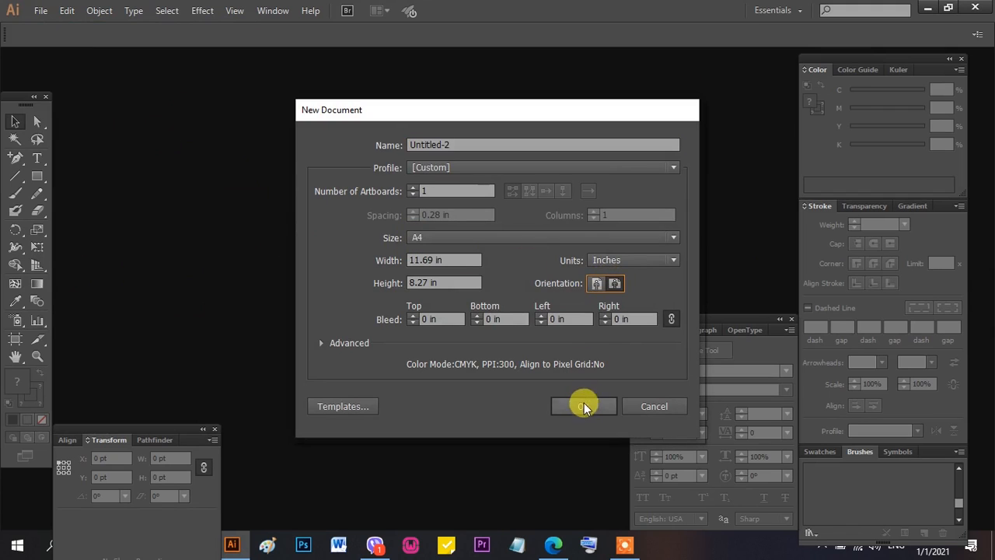
pyautogui.click(583, 405)
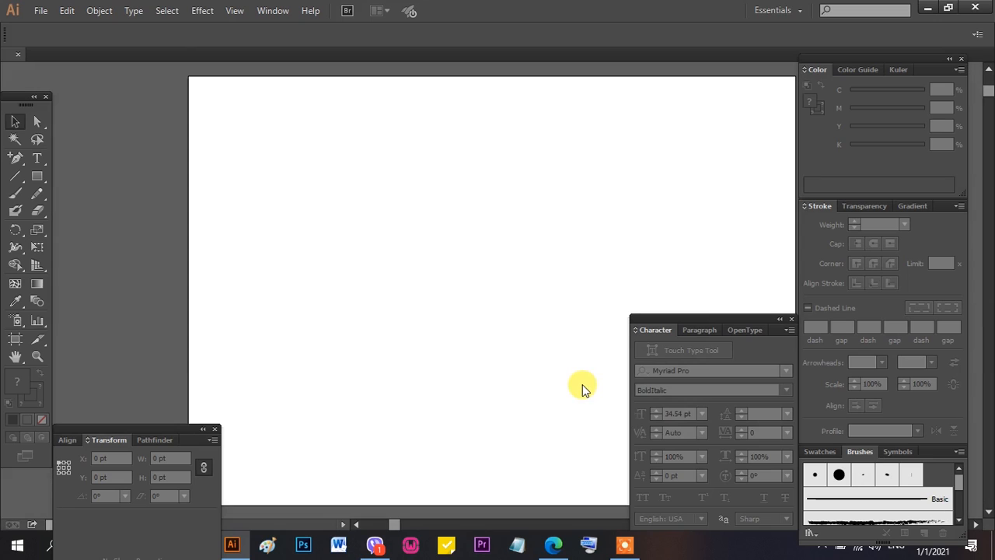
# - Draw a circle about 2.41 in across in the upper-left part of the artboard with the Ellipse tool
pyautogui.press('space')
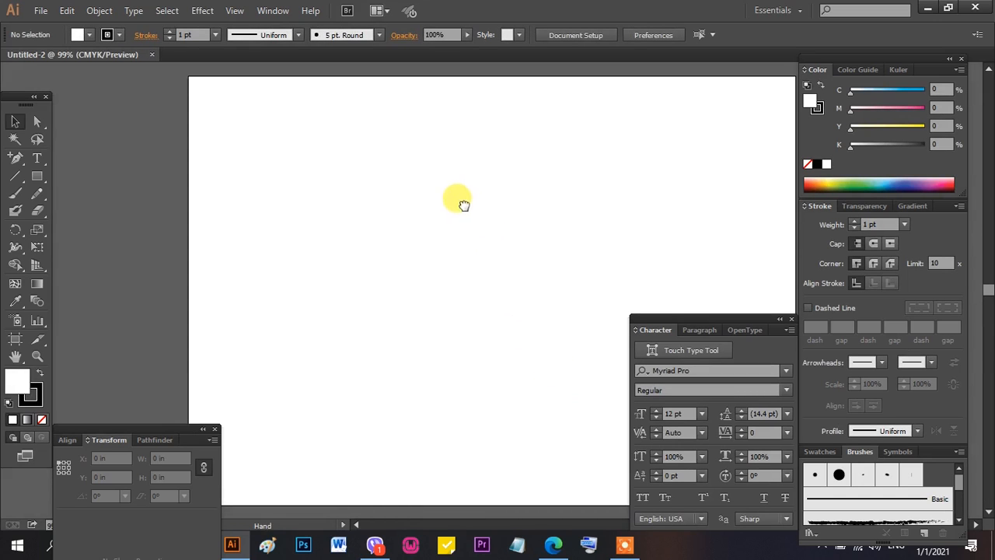
pyautogui.moveTo(464, 204); pyautogui.dragTo(442, 227)
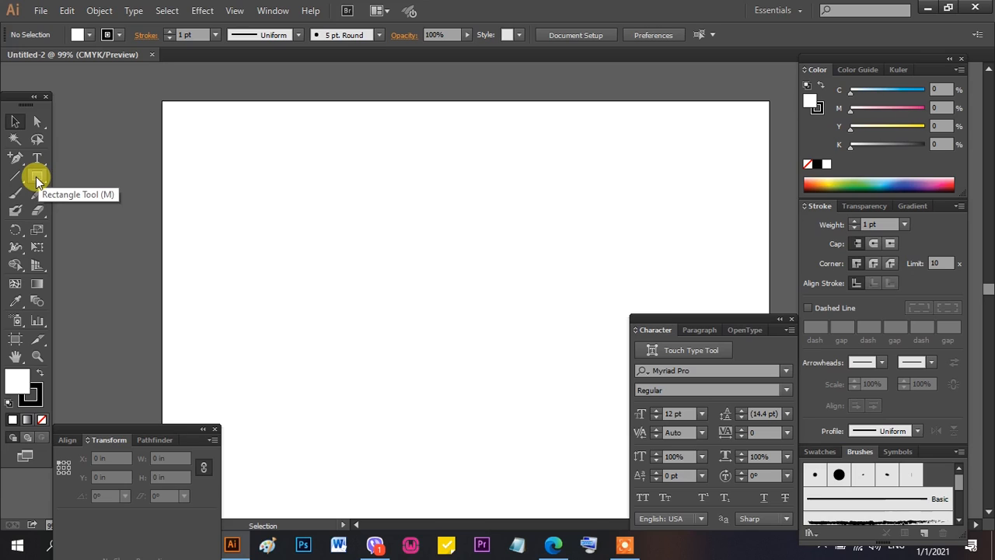
pyautogui.click(36, 179)
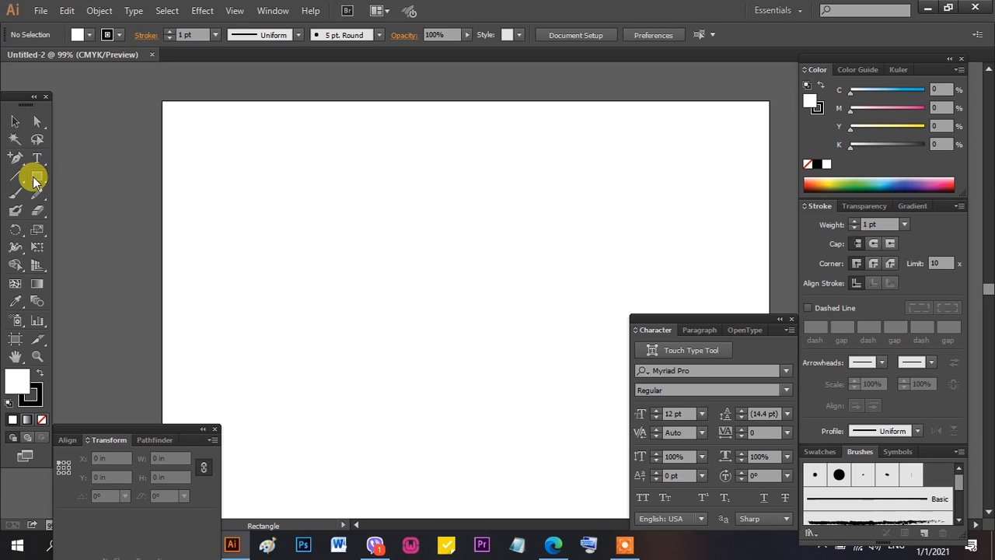
pyautogui.moveTo(34, 181); pyautogui.dragTo(99, 211)
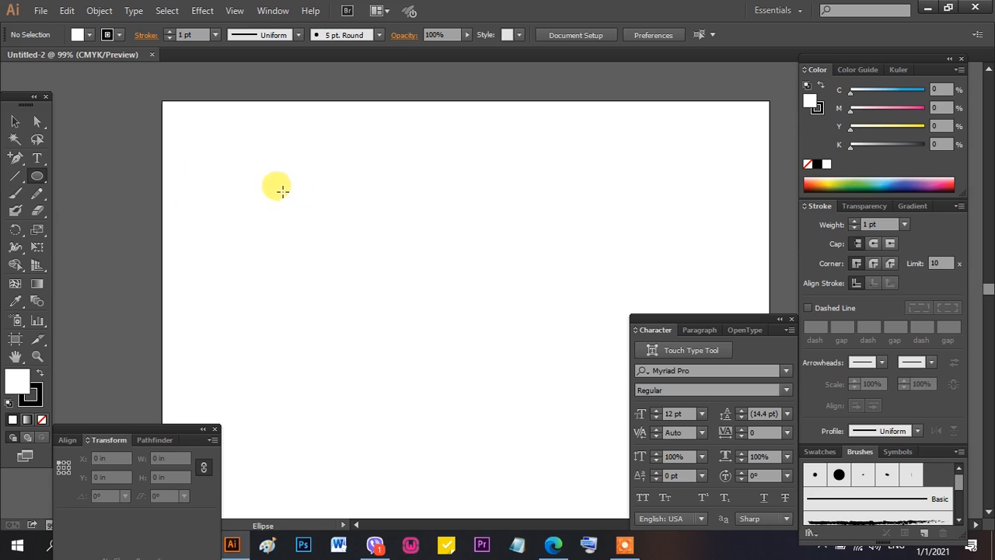
pyautogui.moveTo(281, 189); pyautogui.dragTo(384, 312)
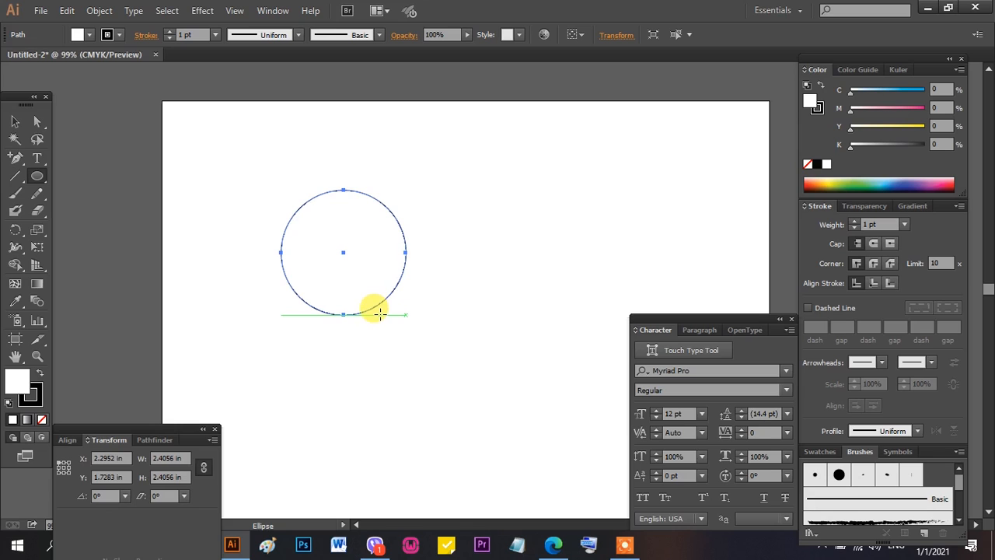
pyautogui.click(14, 121)
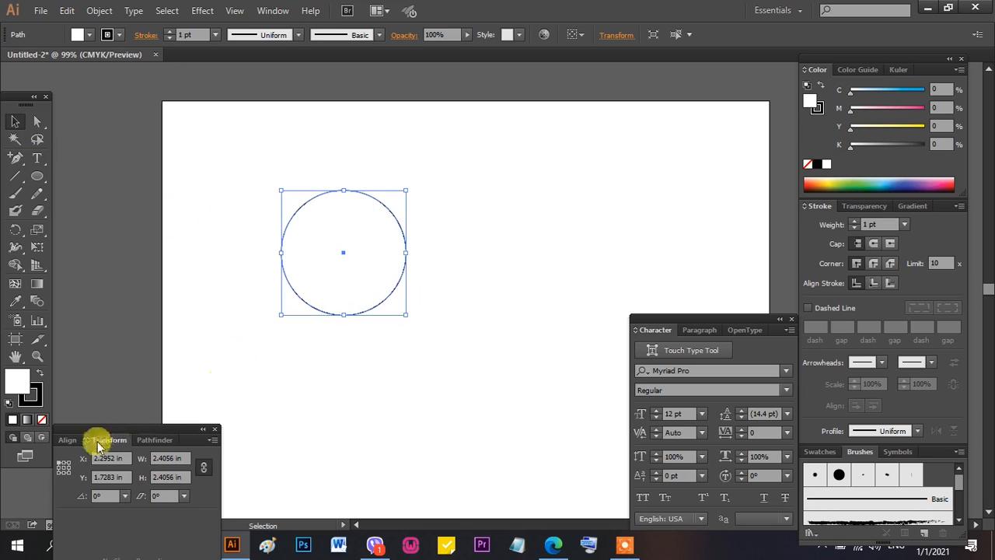
# - Hide the Transform panel and show it again
pyautogui.moveTo(132, 429); pyautogui.dragTo(124, 427)
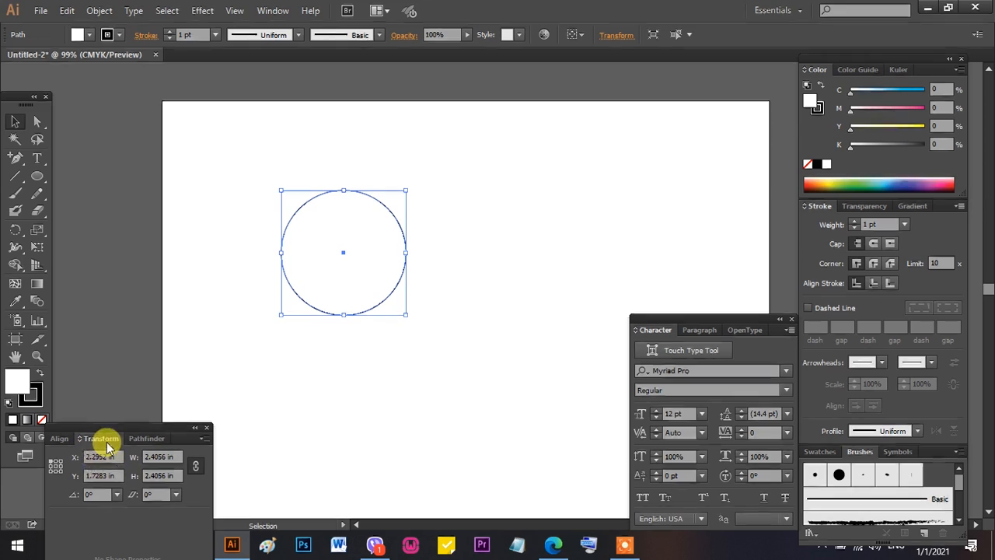
pyautogui.click(272, 10)
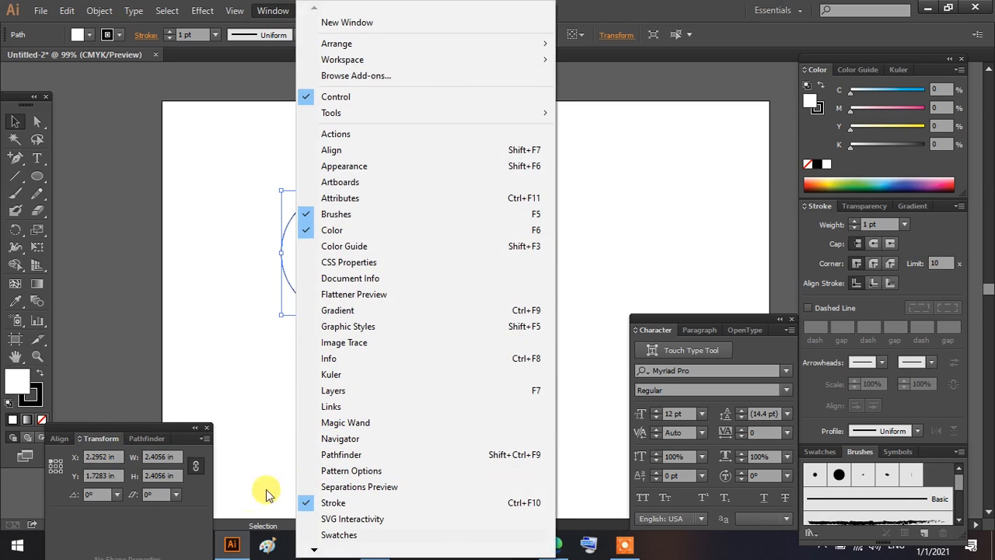
pyautogui.moveTo(315, 550)
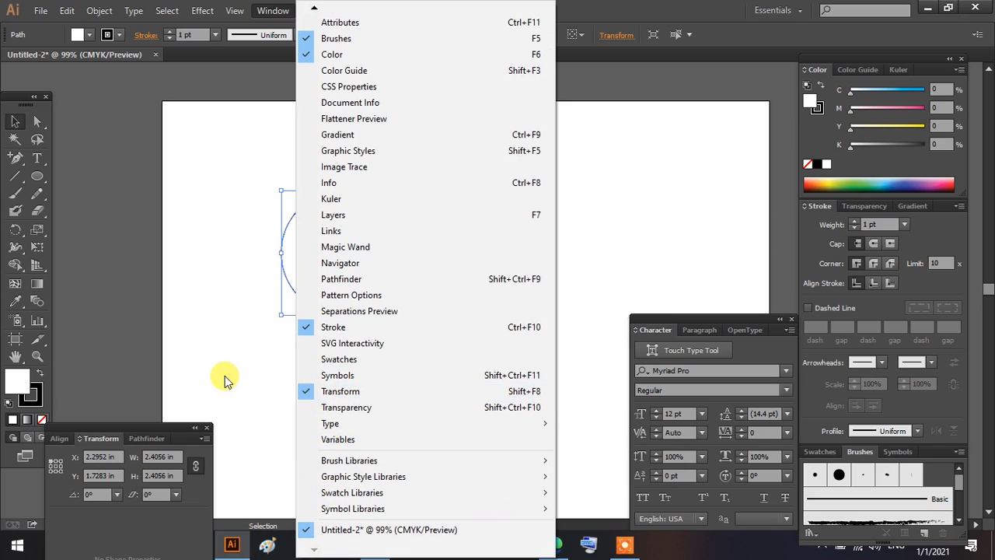
pyautogui.click(310, 399)
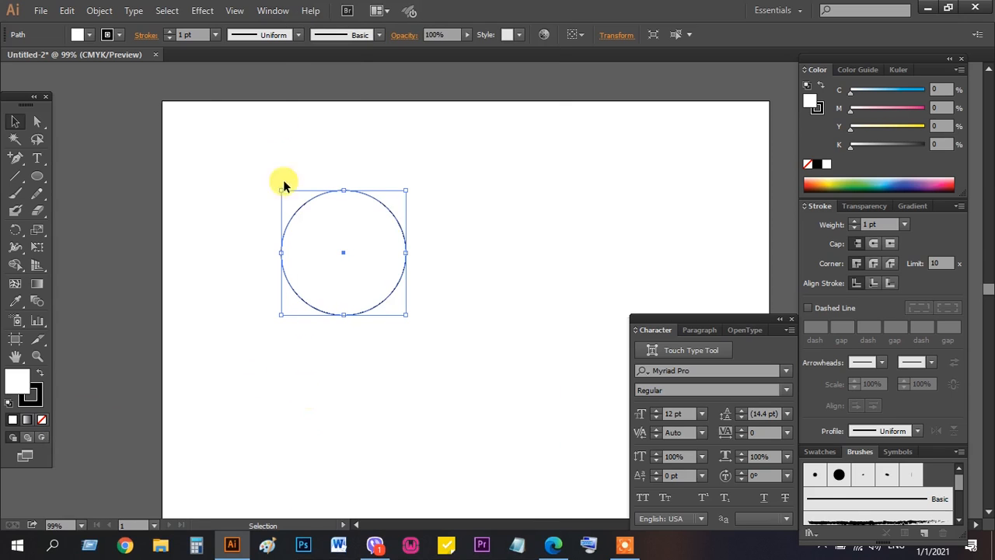
pyautogui.click(268, 10)
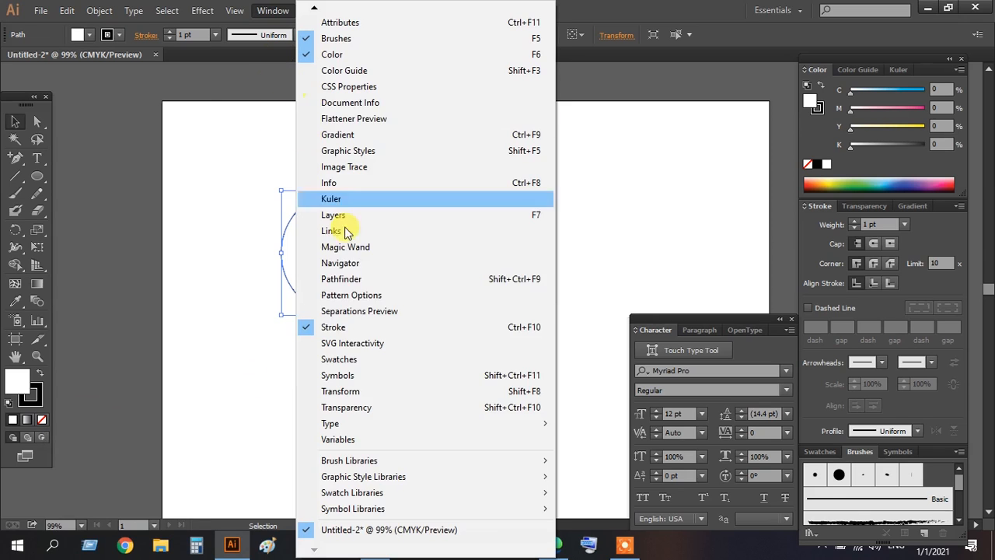
pyautogui.click(362, 391)
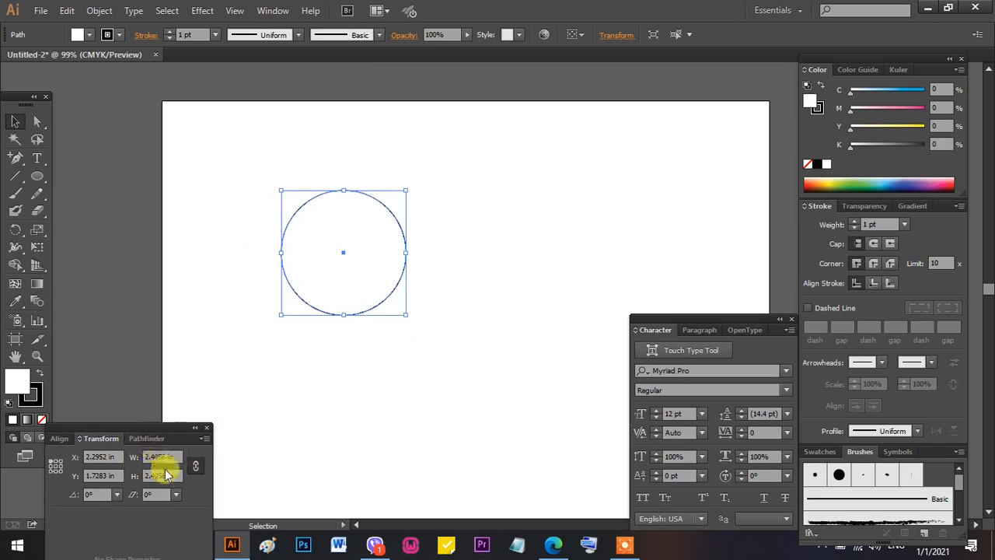
# - Resize the circle proportionally to a width of 1 in and deselect it
pyautogui.click(196, 468)
pyautogui.click(159, 457)
pyautogui.write('1')
pyautogui.press('Return')
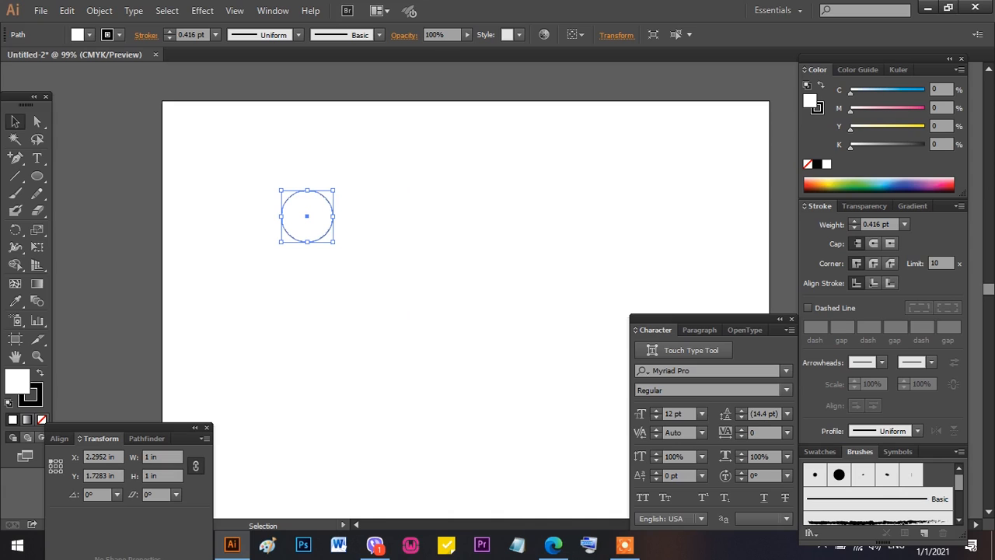
pyautogui.click(286, 323)
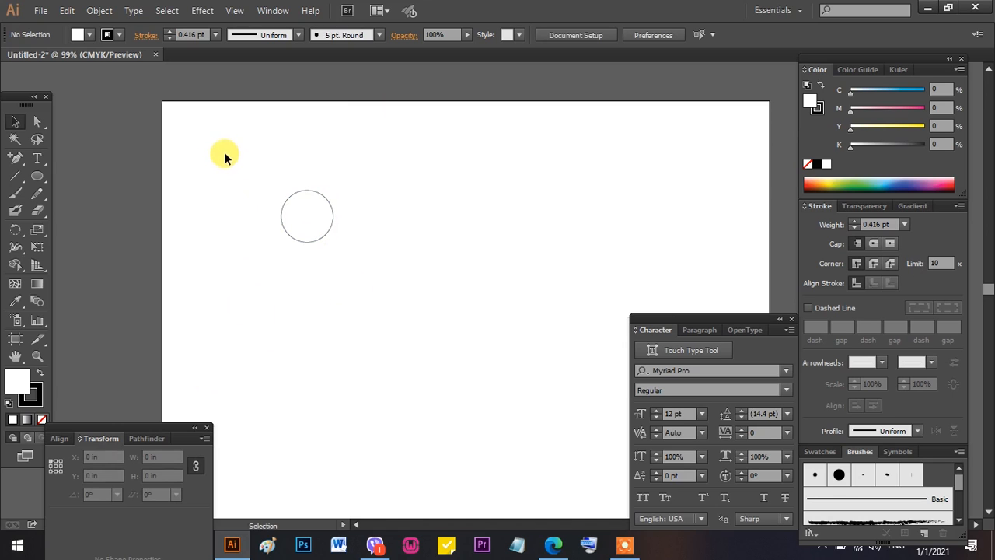
# - Examine the small circle up close at several magnifications, settling on 300%
pyautogui.click(38, 357)
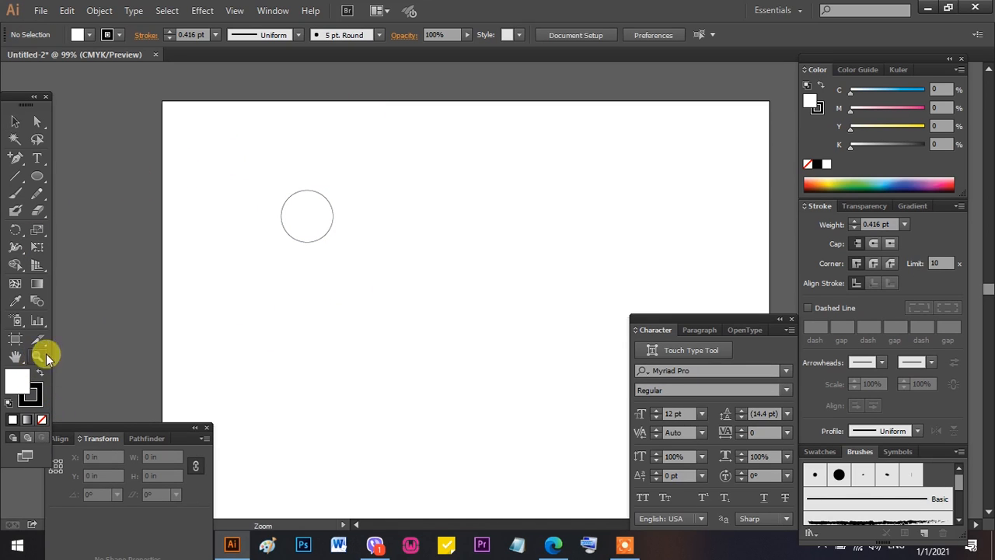
pyautogui.click(297, 215)
pyautogui.click(509, 294)
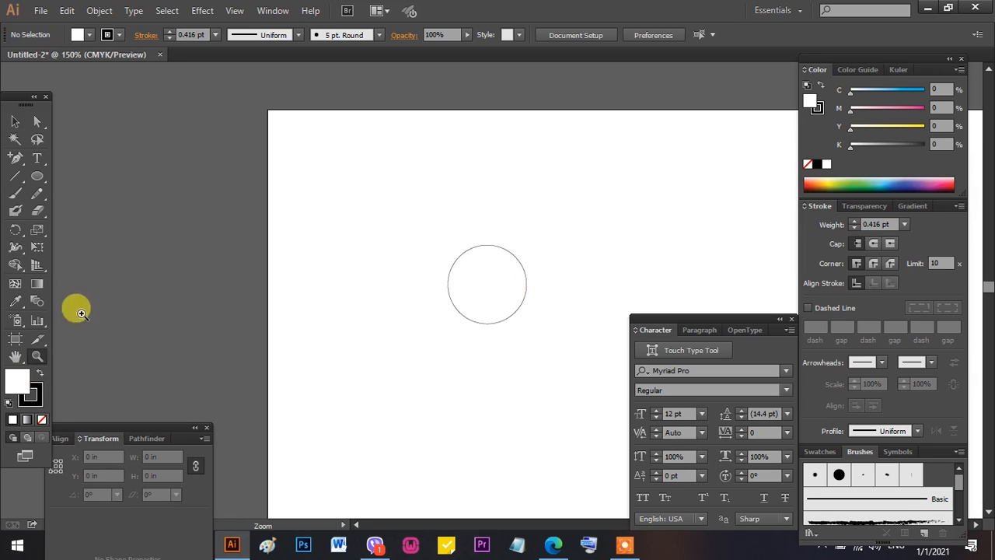
pyautogui.click(15, 122)
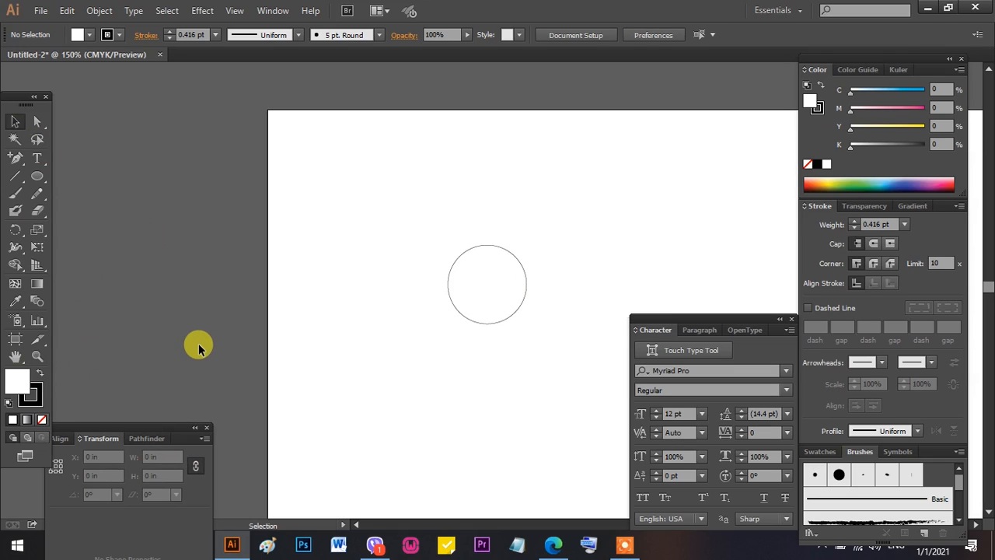
pyautogui.hotkey('ctrl', 'space')
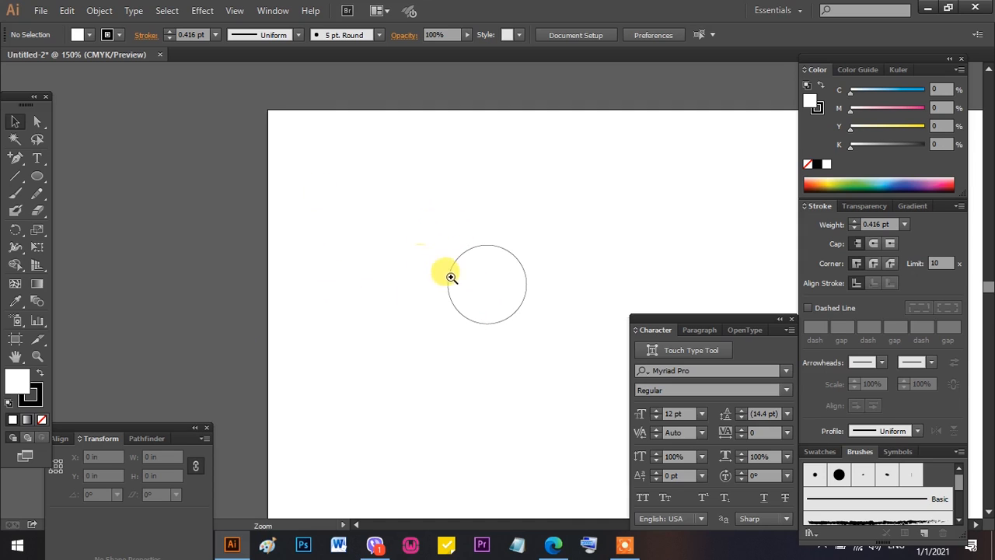
pyautogui.moveTo(393, 185); pyautogui.dragTo(466, 362)
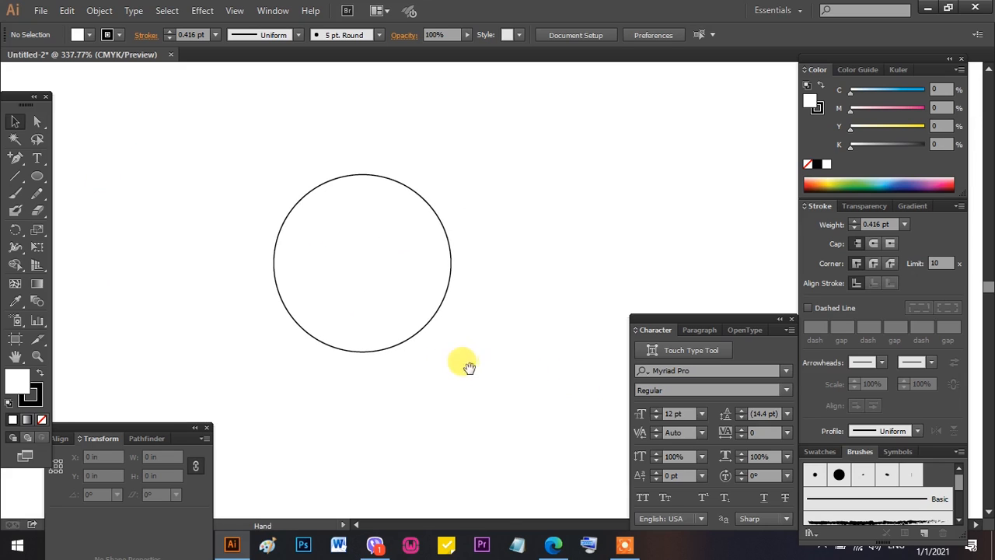
pyautogui.hotkey('ctrl', '-')
pyautogui.hotkey('ctrl', '-')
pyautogui.hotkey('ctrl', '-')
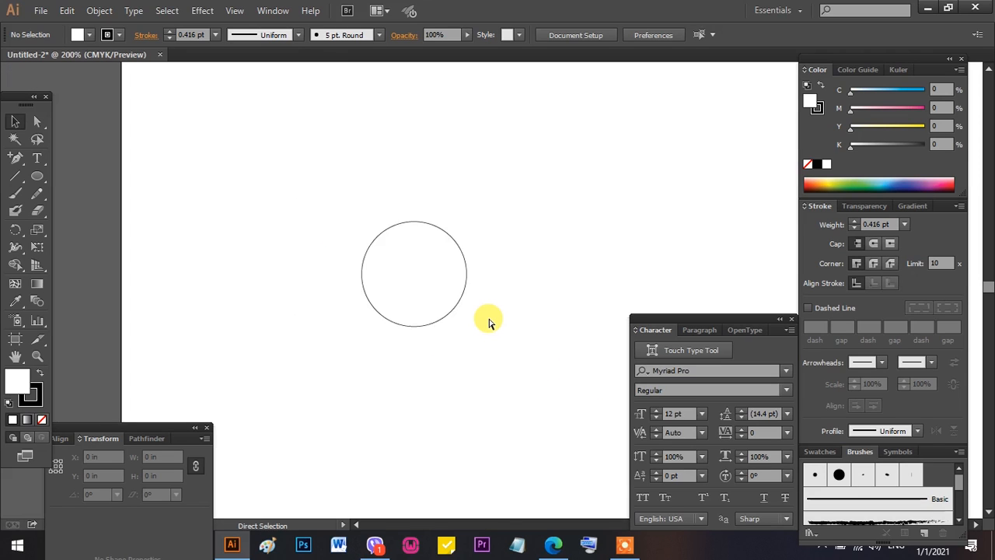
pyautogui.press('ctrl')
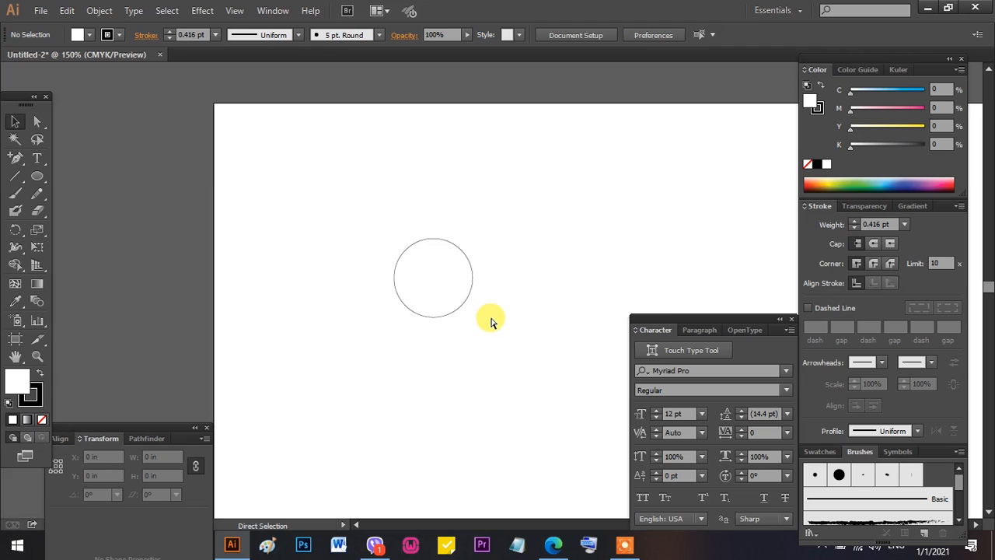
pyautogui.hotkey('ctrl', '+')
pyautogui.hotkey('ctrl', '+')
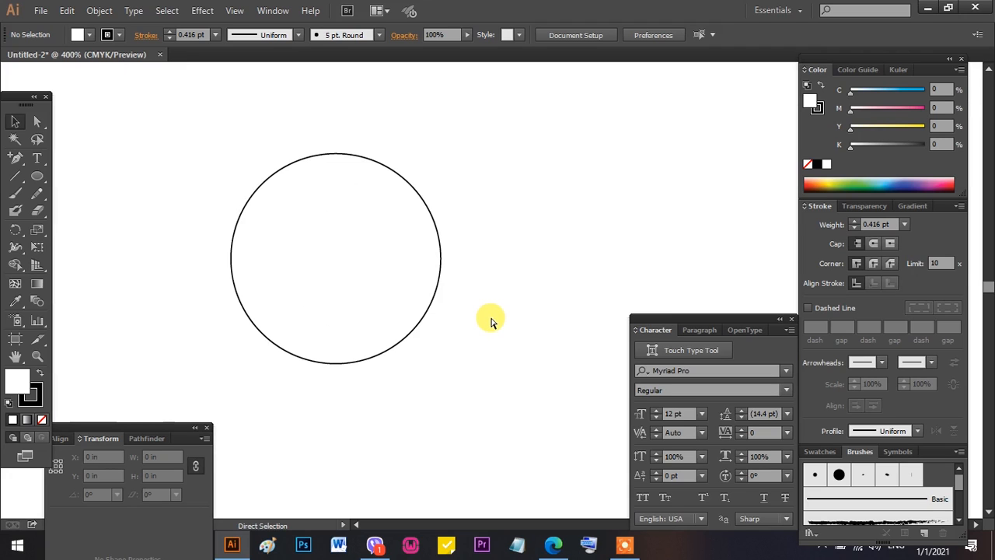
pyautogui.hotkey('ctrl', '-')
pyautogui.press('space')
pyautogui.moveTo(460, 301); pyautogui.dragTo(373, 287)
# - Remove the circle's fill and paste a copy of it directly in front, in the same place
pyautogui.click(366, 284)
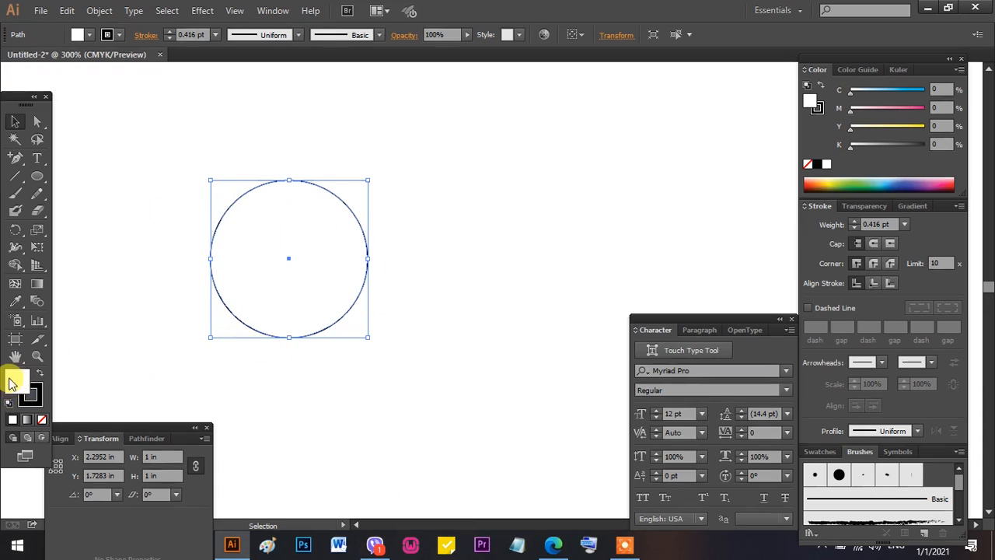
pyautogui.click(42, 419)
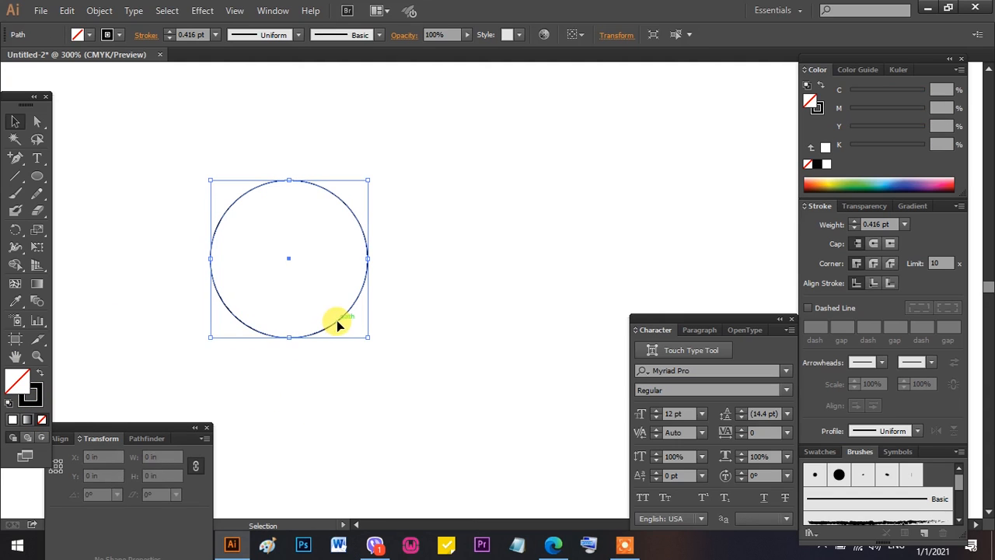
pyautogui.hotkey('ctrl', 'c')
pyautogui.press('ctrl')
pyautogui.hotkey('ctrl', 'f')
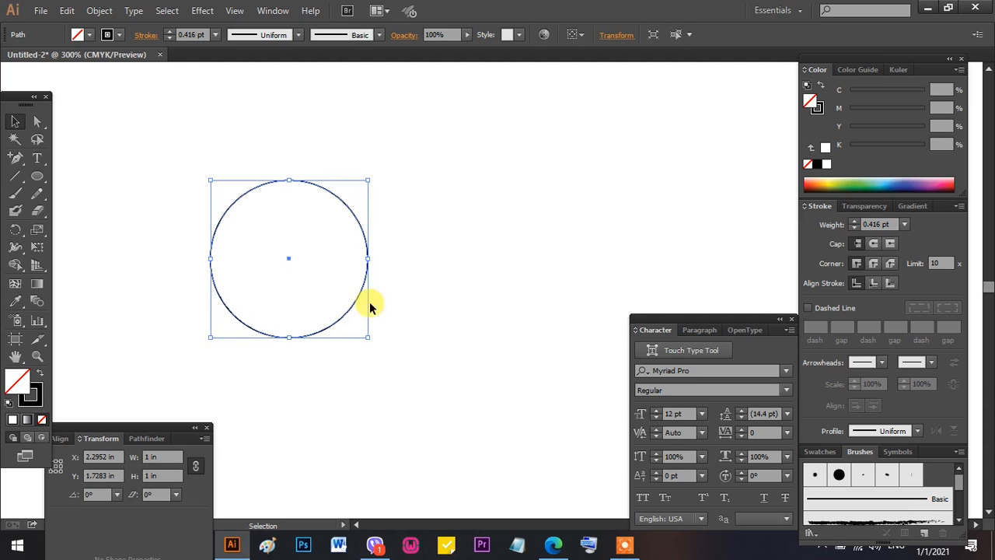
# - Scale the copied circle down proportionally about its centre to an inner circle about 0.53 in across
pyautogui.moveTo(368, 259); pyautogui.dragTo(369, 258)
pyautogui.moveTo(358, 258); pyautogui.dragTo(336, 264)
pyautogui.click(382, 362)
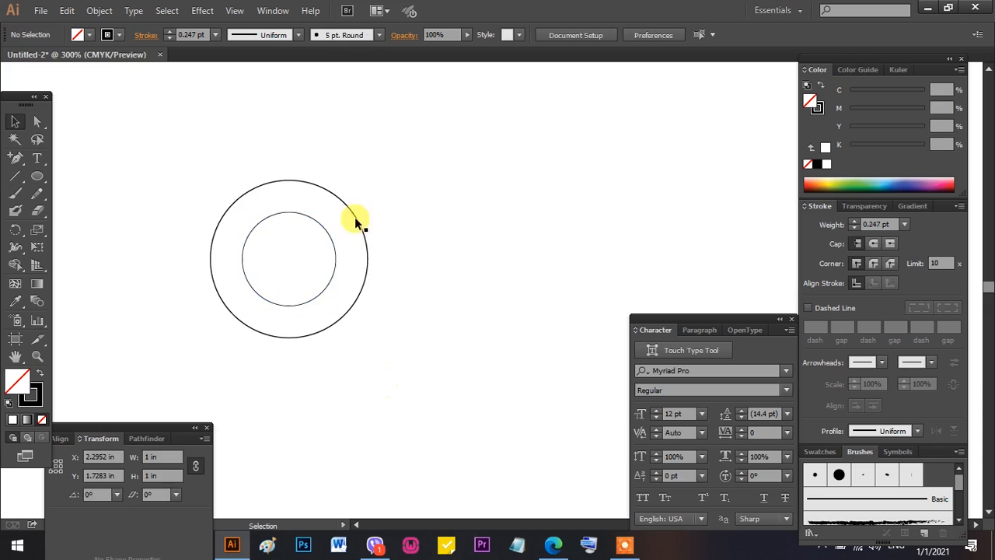
pyautogui.click(319, 290)
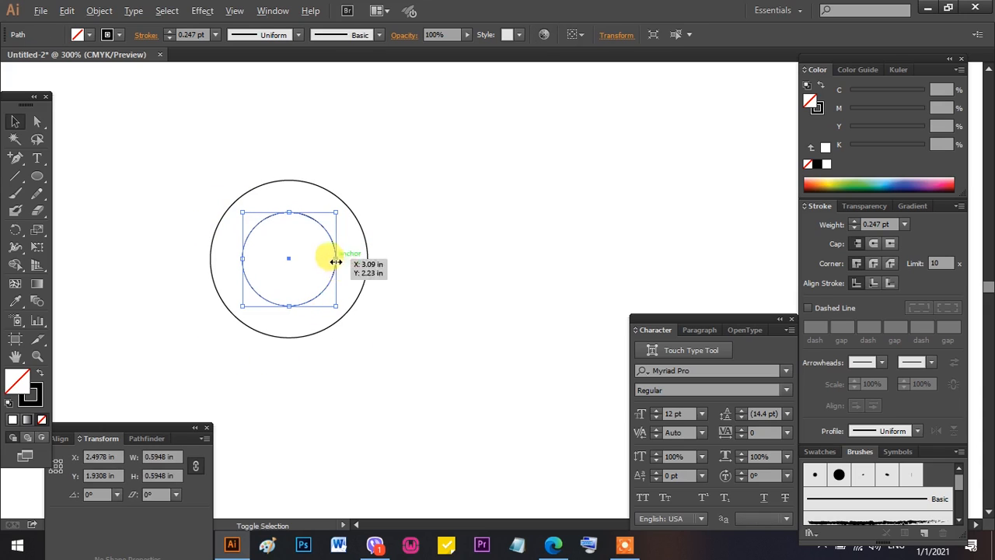
pyautogui.moveTo(335, 261); pyautogui.dragTo(349, 275)
pyautogui.click(389, 357)
# - Duplicate the inner circle as a concentric circle about 0.80 in across, between the inner and outer circles
pyautogui.click(305, 295)
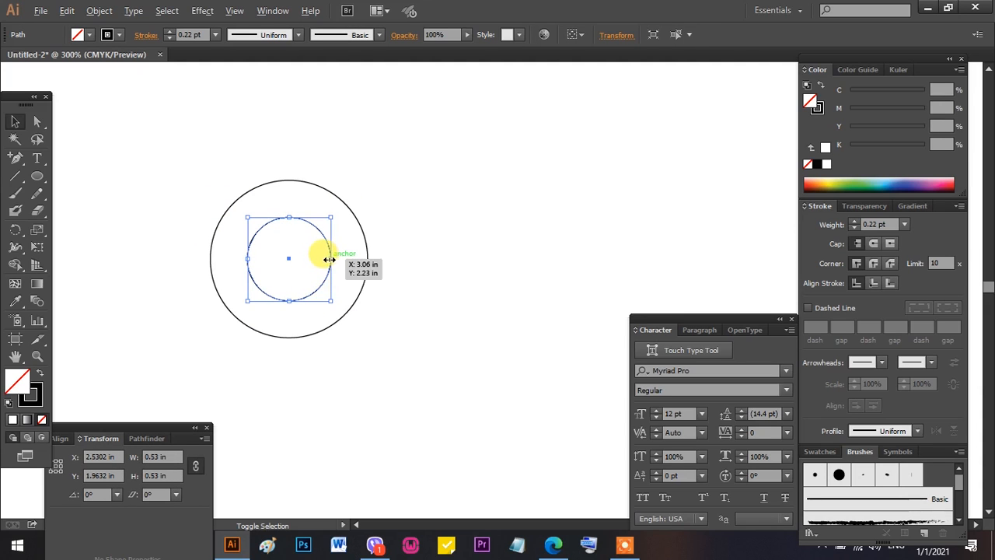
pyautogui.moveTo(332, 258); pyautogui.dragTo(354, 258)
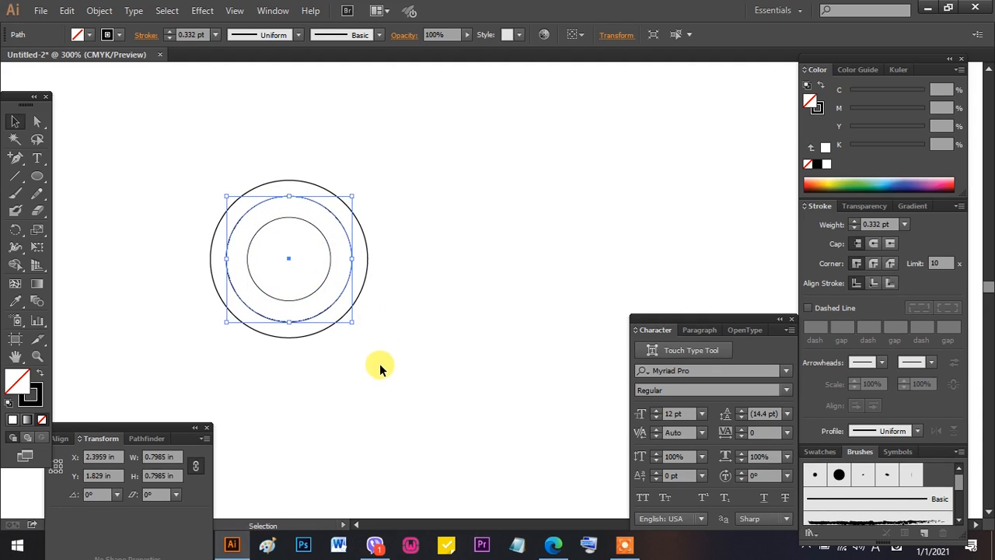
pyautogui.click(380, 368)
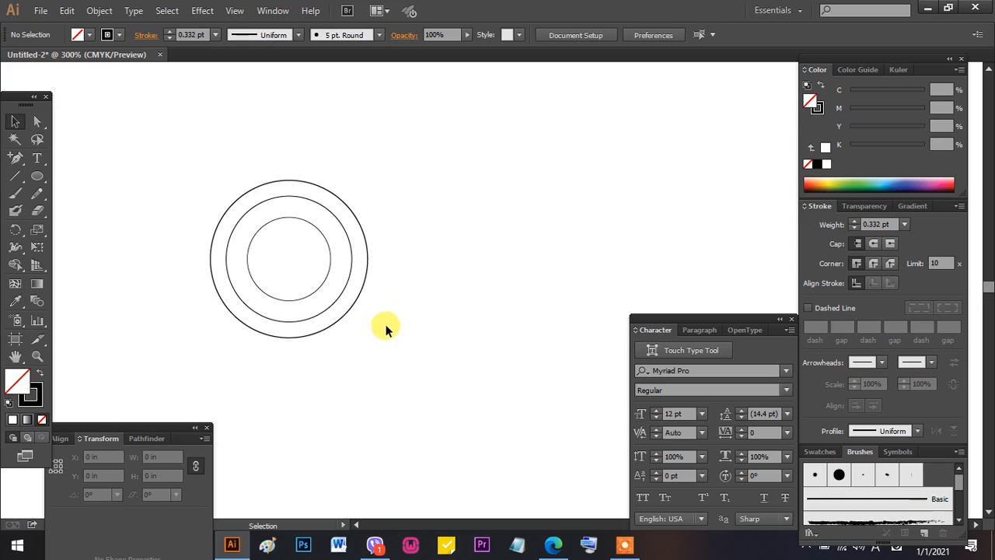
pyautogui.moveTo(384, 330); pyautogui.dragTo(354, 323)
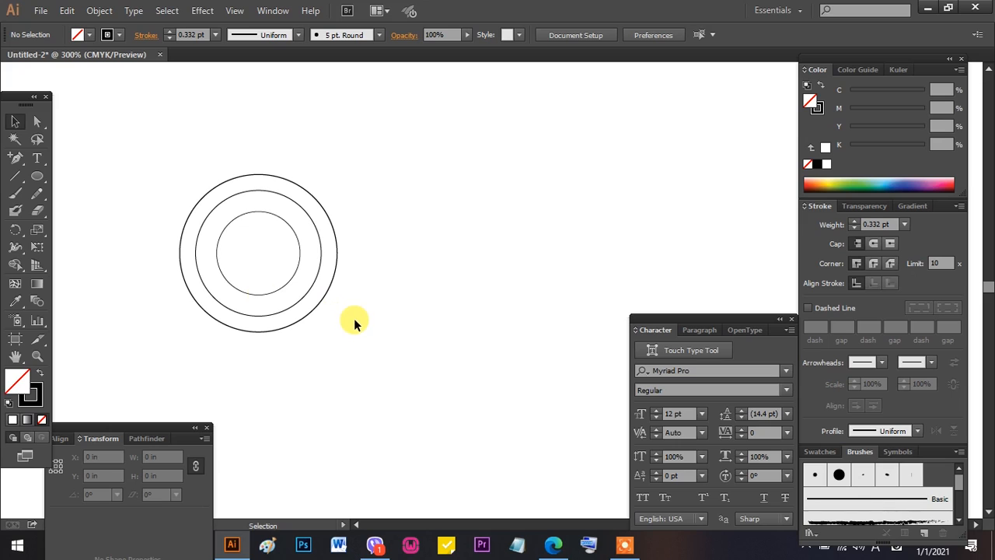
pyautogui.click(39, 161)
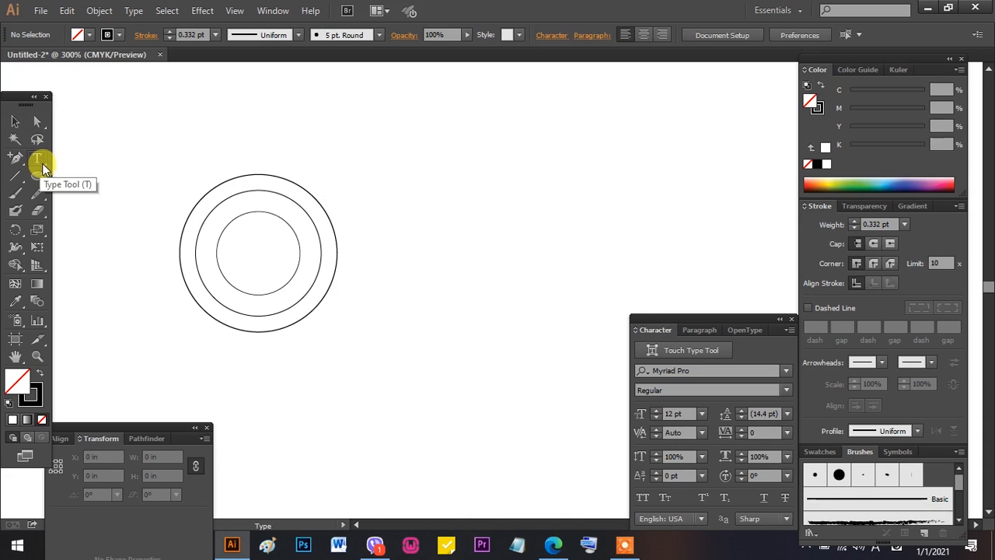
pyautogui.moveTo(41, 160); pyautogui.dragTo(16, 127)
pyautogui.click(16, 122)
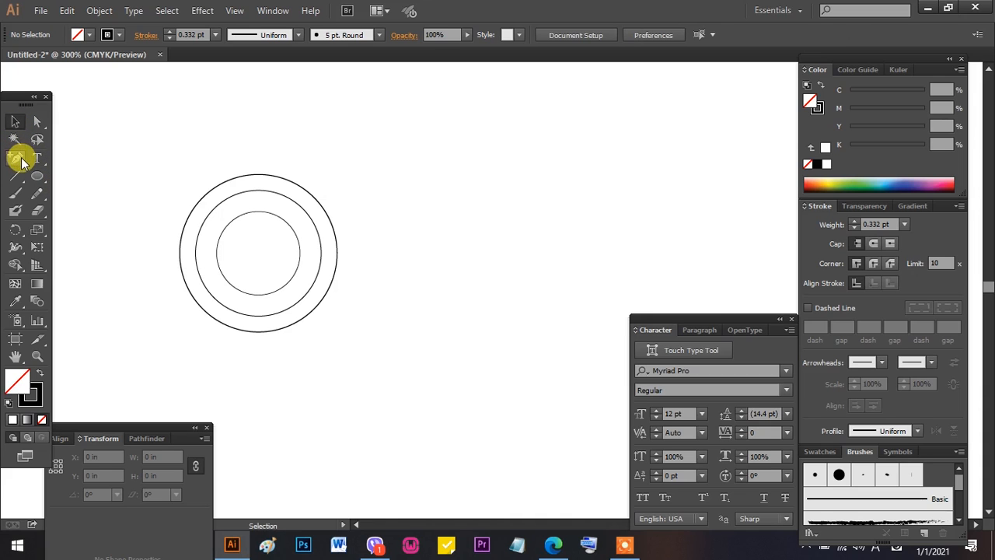
# - Draw an open arch about 0.98 in wide and 0.49 in high beside the circles with the Pen tool
pyautogui.moveTo(21, 162); pyautogui.dragTo(33, 155)
pyautogui.click(379, 187)
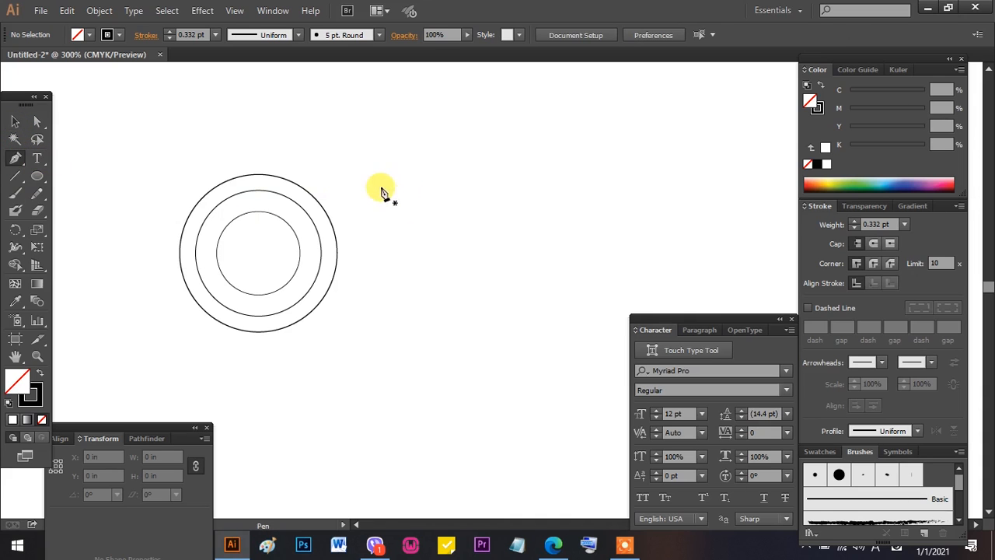
pyautogui.moveTo(456, 134); pyautogui.dragTo(531, 134)
pyautogui.moveTo(525, 185)
pyautogui.mouseDown()
pyautogui.moveTo(533, 211)
pyautogui.moveTo(531, 193)
pyautogui.mouseUp()
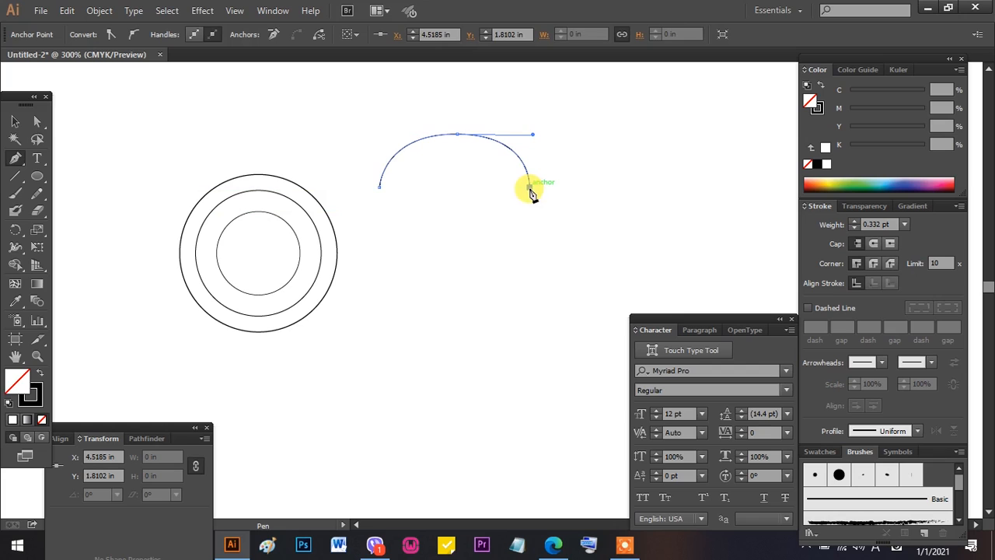
pyautogui.click(36, 122)
pyautogui.click(380, 189)
pyautogui.moveTo(380, 190); pyautogui.dragTo(381, 205)
pyautogui.moveTo(530, 190); pyautogui.dragTo(529, 211)
# - Place the text "Image Bangla Tv" along the arch with the Type on a Path tool
pyautogui.click(15, 121)
pyautogui.moveTo(36, 160); pyautogui.dragTo(113, 201)
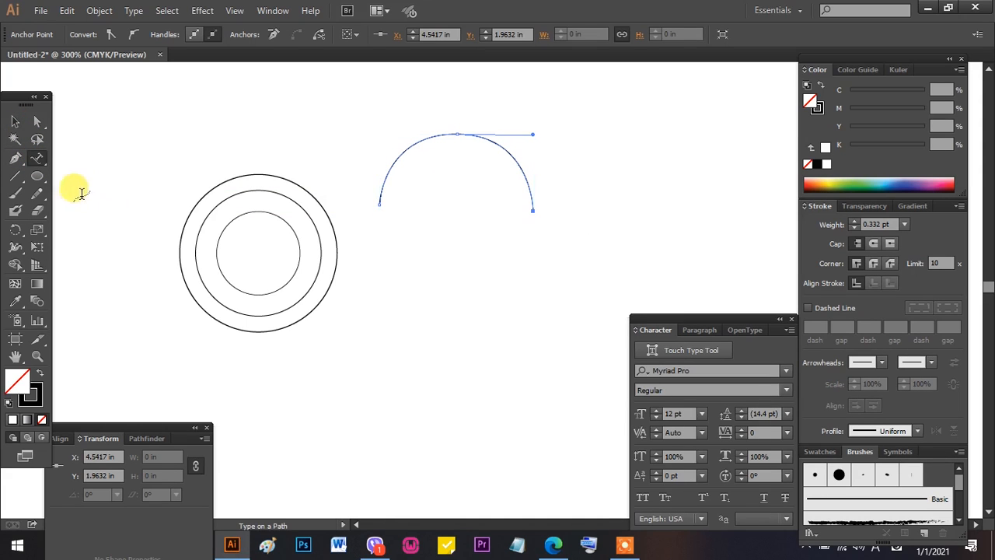
pyautogui.click(382, 195)
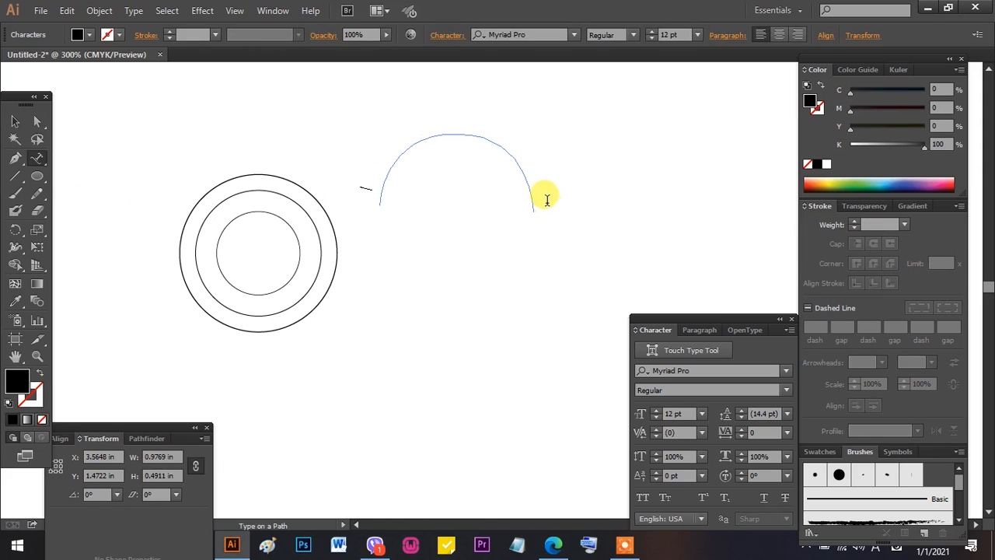
pyautogui.write('Av')
pyautogui.write('www')
pyautogui.moveTo(378, 185); pyautogui.dragTo(394, 142)
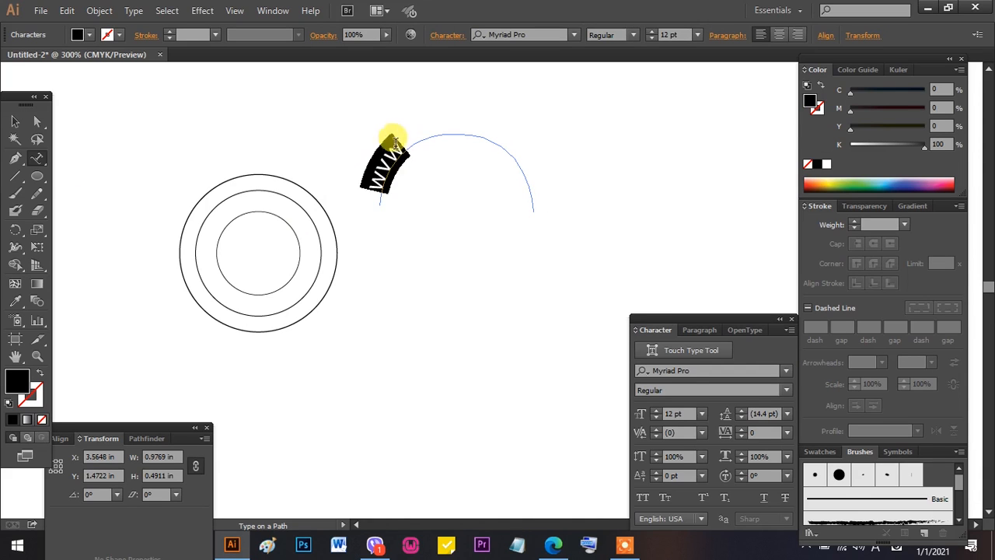
pyautogui.press('BackSpace')
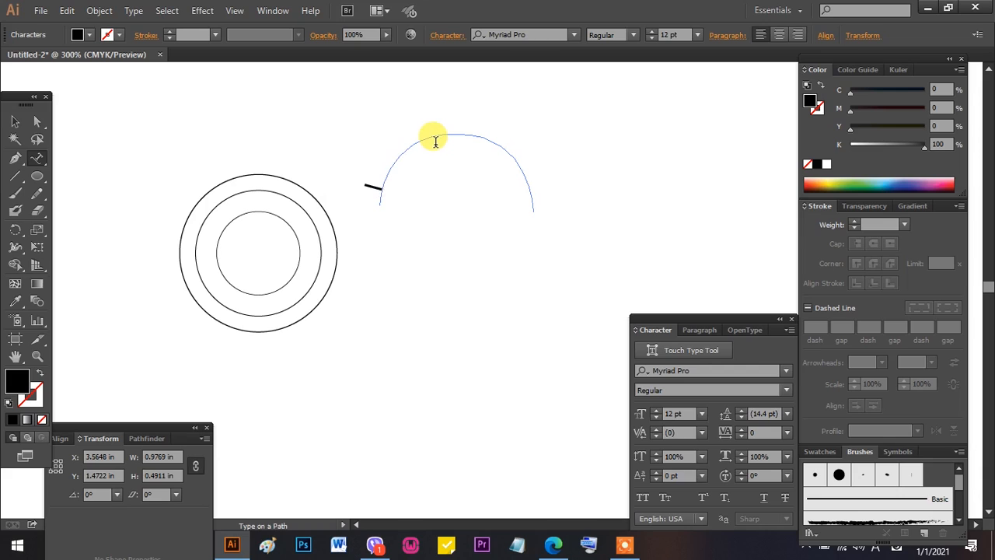
pyautogui.write('Imag')
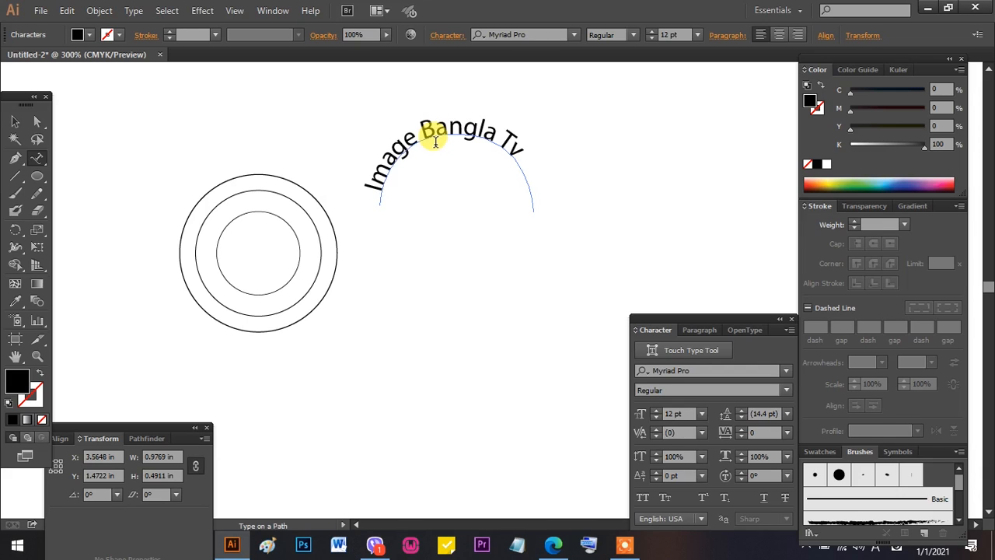
pyautogui.write('e Bangla Tv')
# - Set the font of all the arched text to SutonnyMJ
pyautogui.moveTo(516, 146); pyautogui.dragTo(366, 191)
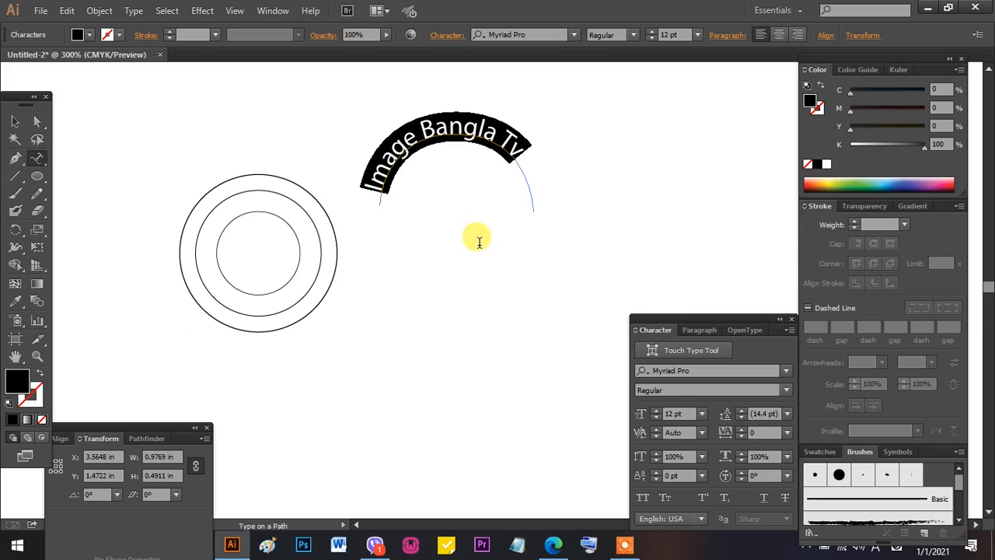
pyautogui.click(698, 365)
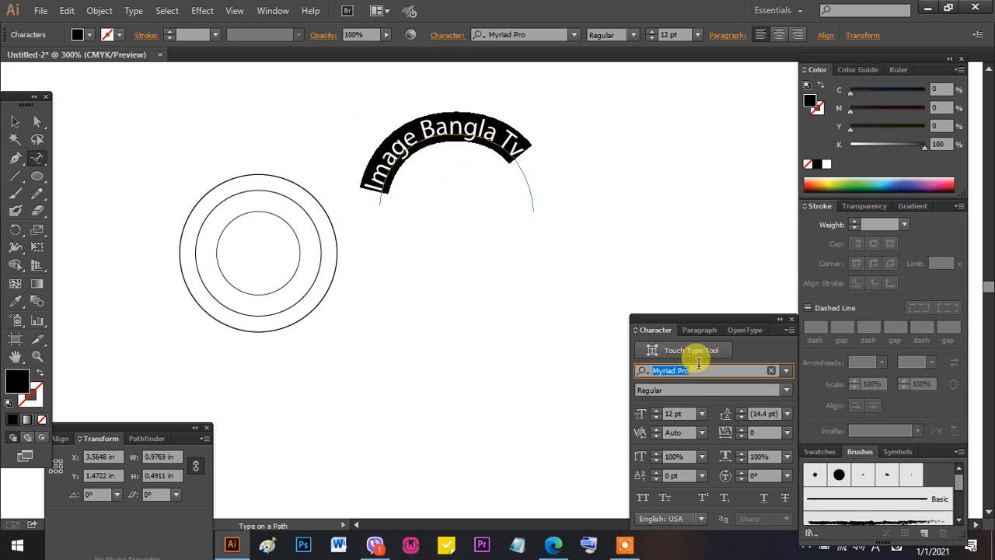
pyautogui.write('sut')
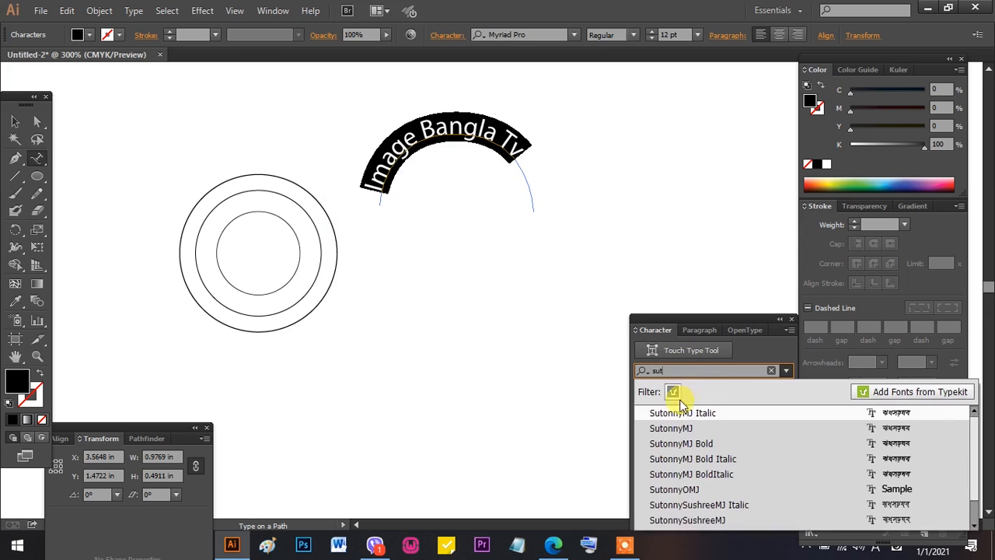
pyautogui.click(660, 433)
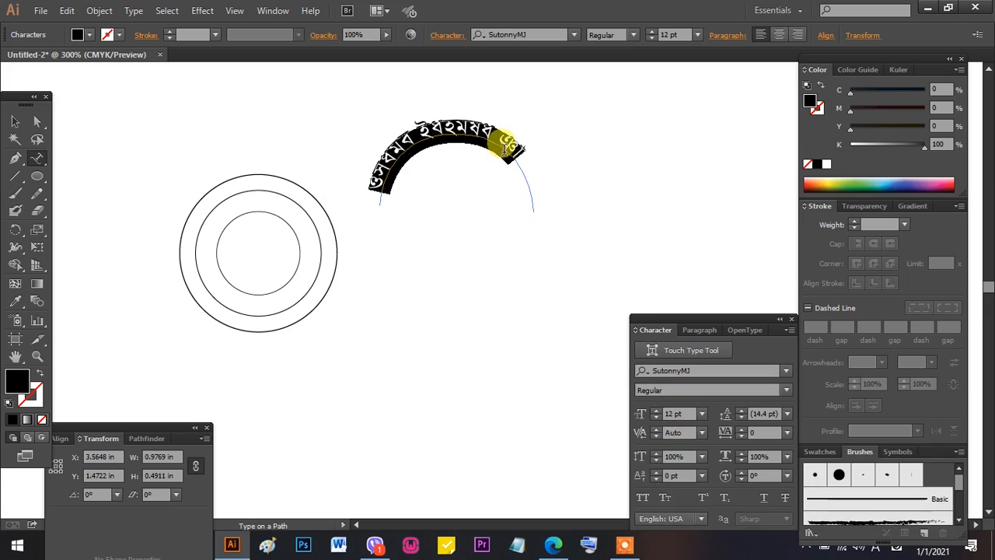
# - Replace the arched text with the Bengali text "ইমেজ বাংলা টিভি"
pyautogui.click(16, 122)
pyautogui.tripleClick(445, 130)
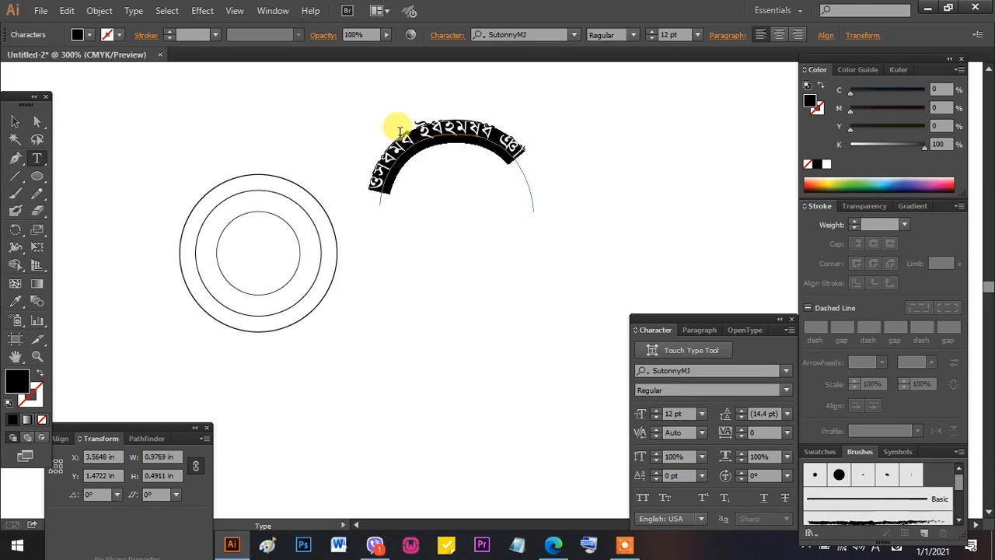
pyautogui.click(533, 149)
pyautogui.hotkey('ctrl', 'a')
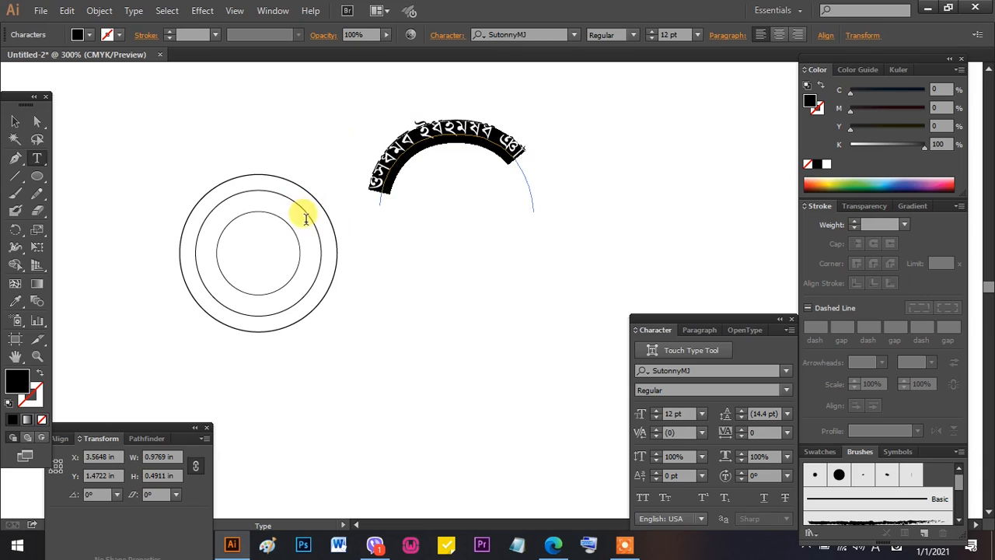
pyautogui.press('BackSpace')
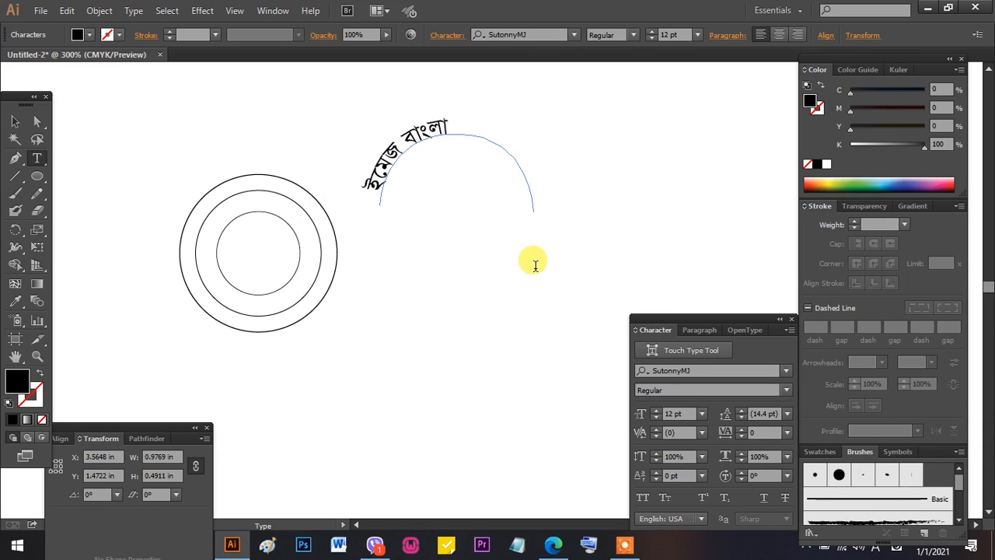
pyautogui.write('w')
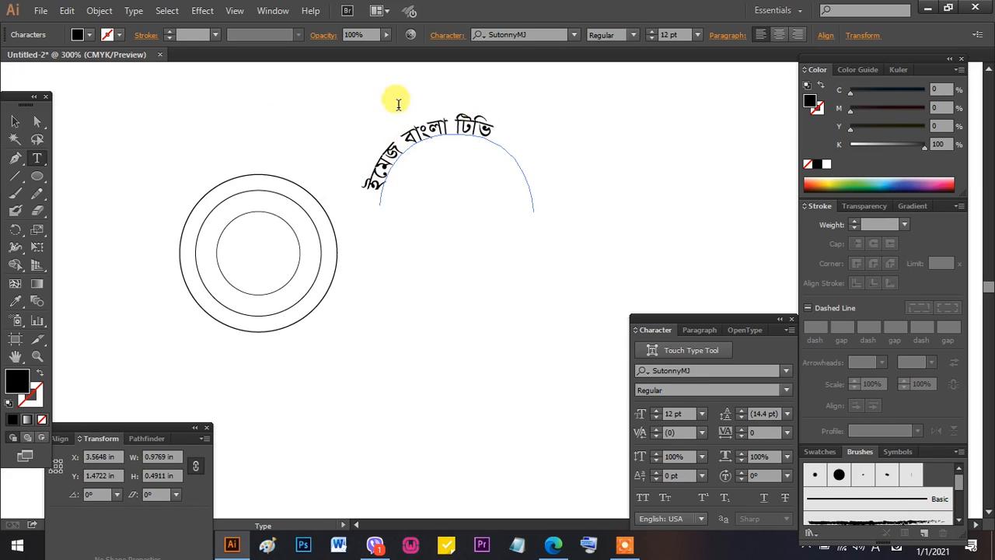
# - Delete the arched Bengali text together with its path
pyautogui.click(15, 121)
pyautogui.click(392, 116)
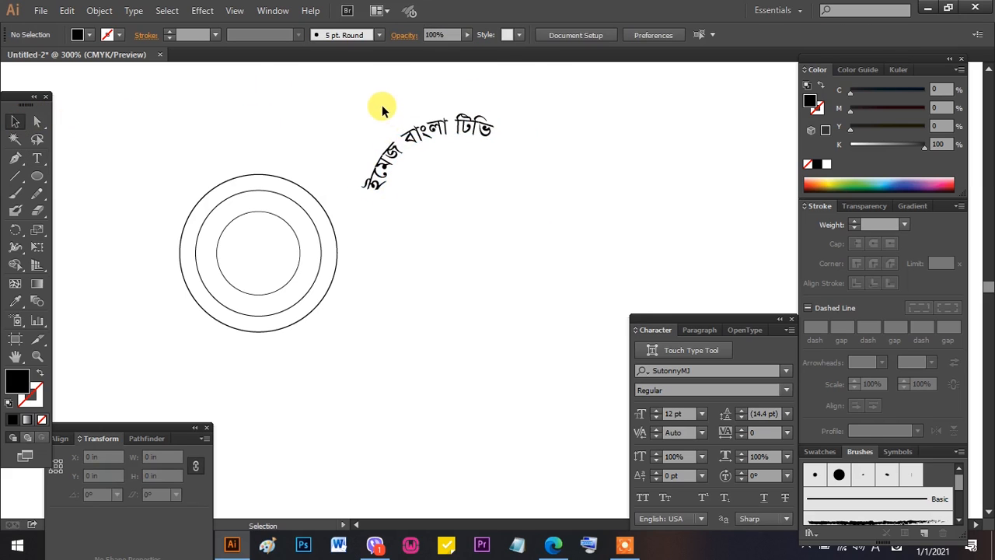
pyautogui.click(406, 140)
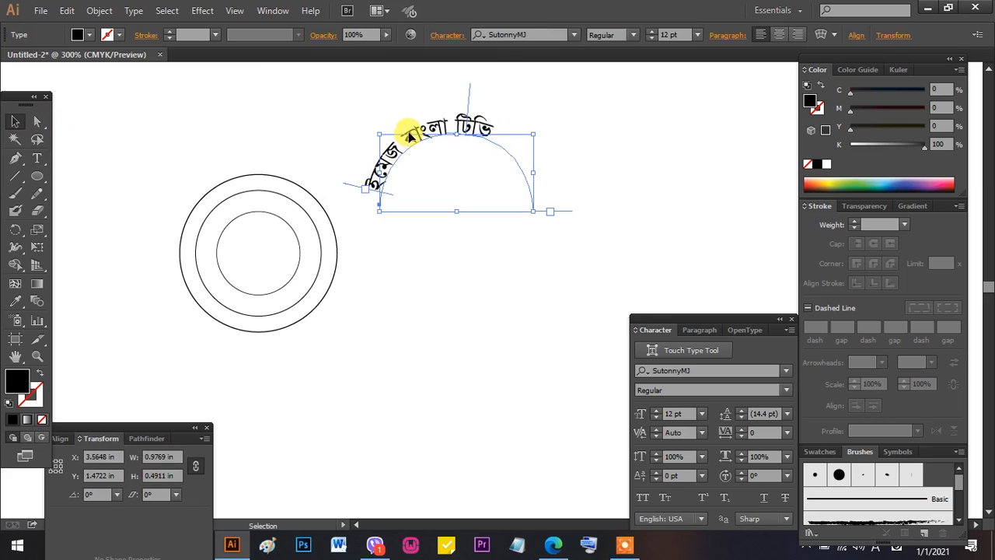
pyautogui.press('Delete')
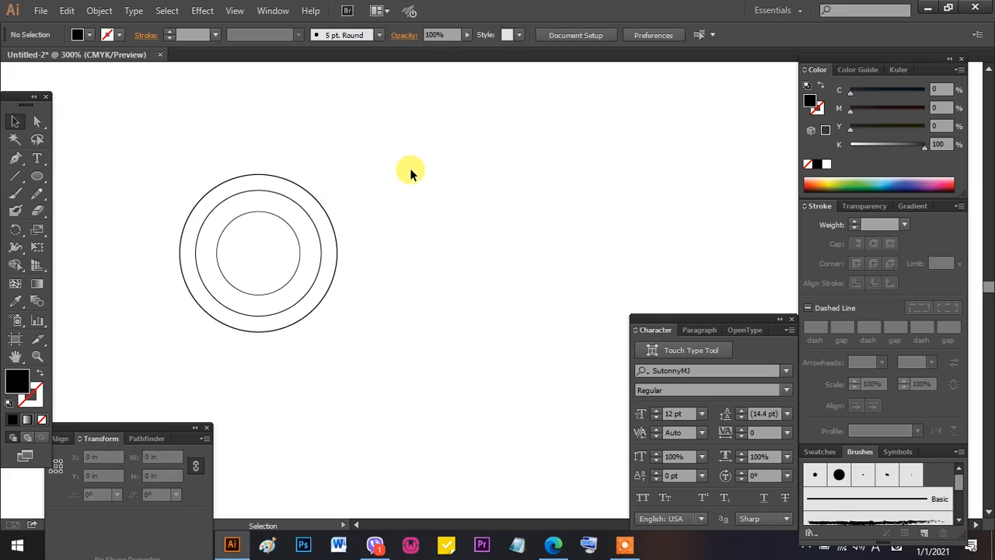
# - Write "ইমেজ বাংলা টিভি" as a straight line of text beside the circles
pyautogui.click(36, 158)
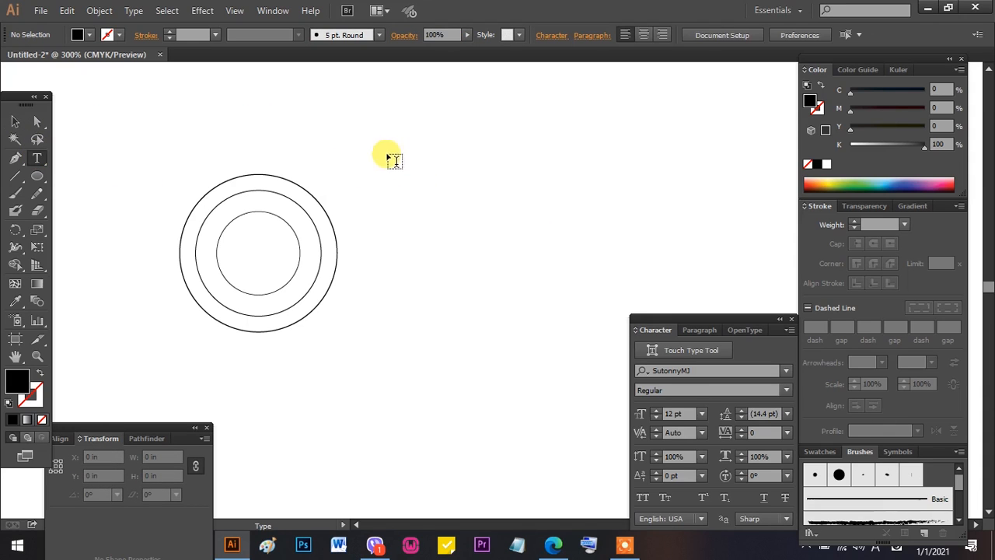
pyautogui.click(377, 155)
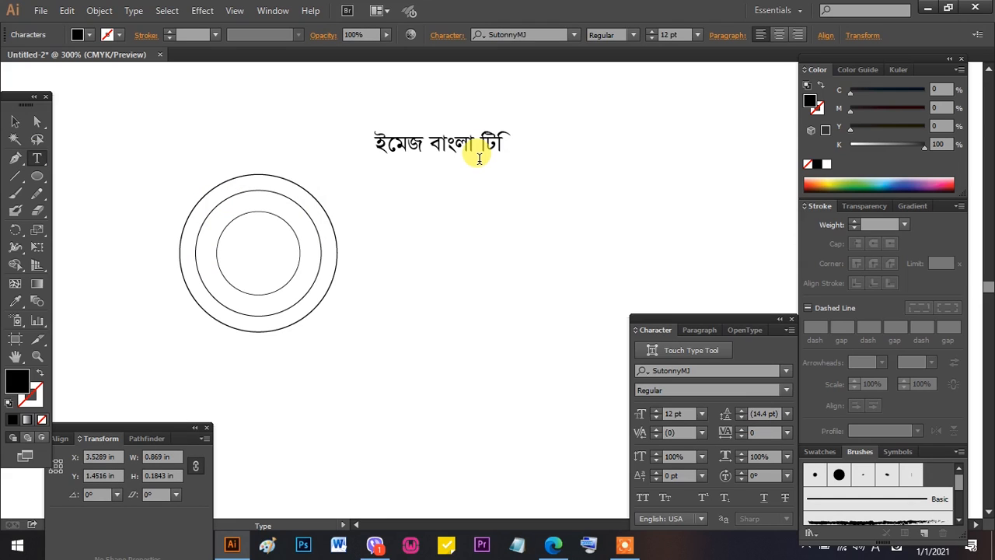
pyautogui.click(15, 122)
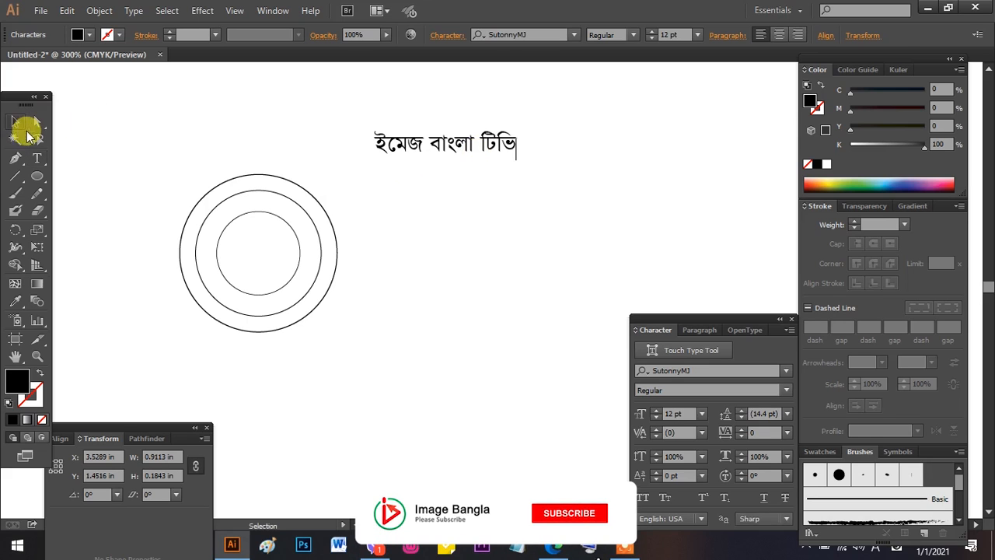
pyautogui.click(306, 223)
# - Duplicate the text line just below itself and change the copy to "ঢাকা, বাংলাদেশ"
pyautogui.moveTo(434, 154); pyautogui.dragTo(433, 212)
pyautogui.doubleClick(433, 203)
pyautogui.hotkey('ctrl', 'a')
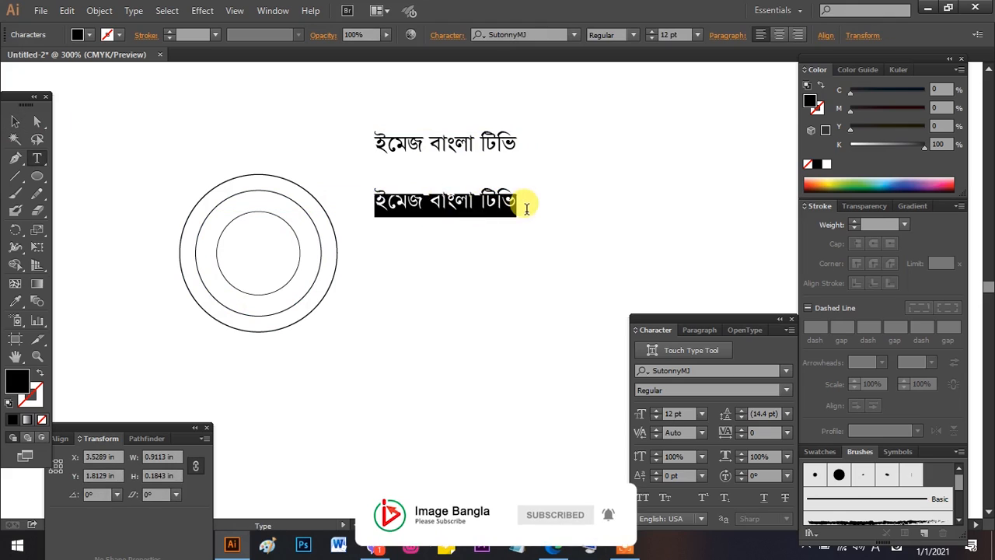
pyautogui.write('ডা')
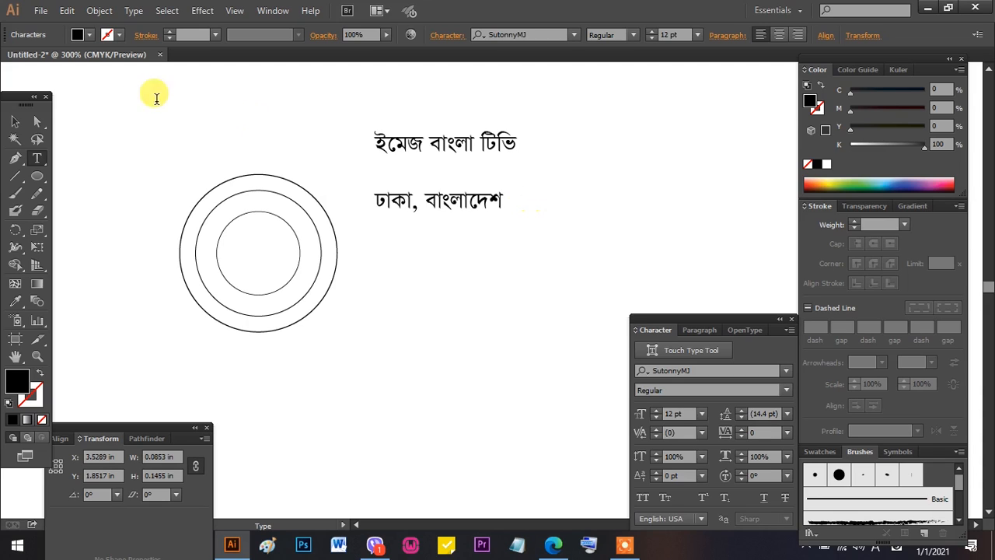
# - Bring the two text lines closer together, scaled down to 11.02 pt, and place the pair level with the circles
pyautogui.click(14, 121)
pyautogui.moveTo(425, 152); pyautogui.dragTo(428, 190)
pyautogui.keyDown('shift'); pyautogui.click(415, 197); pyautogui.keyUp('shift')
pyautogui.moveTo(515, 185); pyautogui.dragTo(507, 186)
pyautogui.click(553, 208)
pyautogui.moveTo(518, 257); pyautogui.dragTo(419, 136)
pyautogui.moveTo(447, 177); pyautogui.dragTo(451, 222)
pyautogui.click(436, 327)
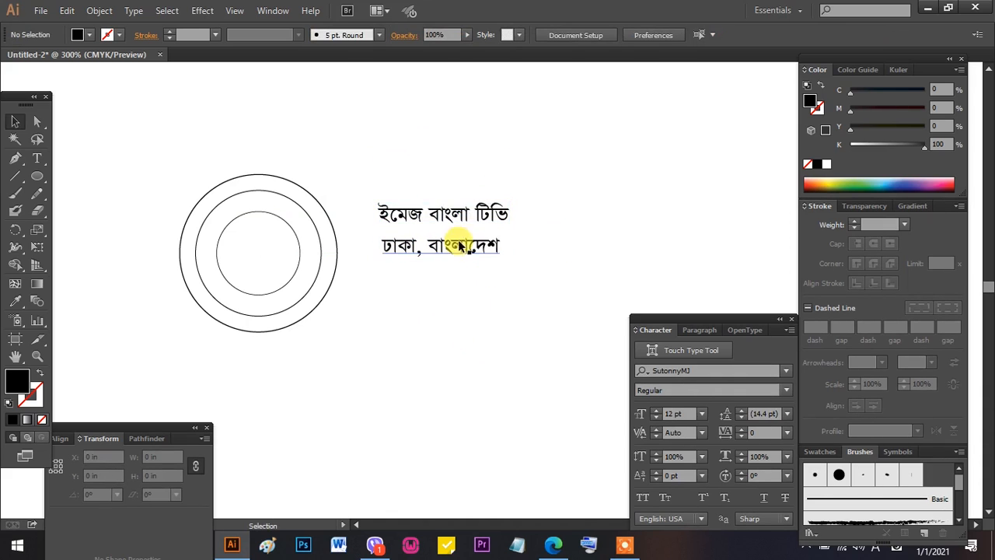
# - Set the font size of both text lines to 12 pt
pyautogui.click(443, 217)
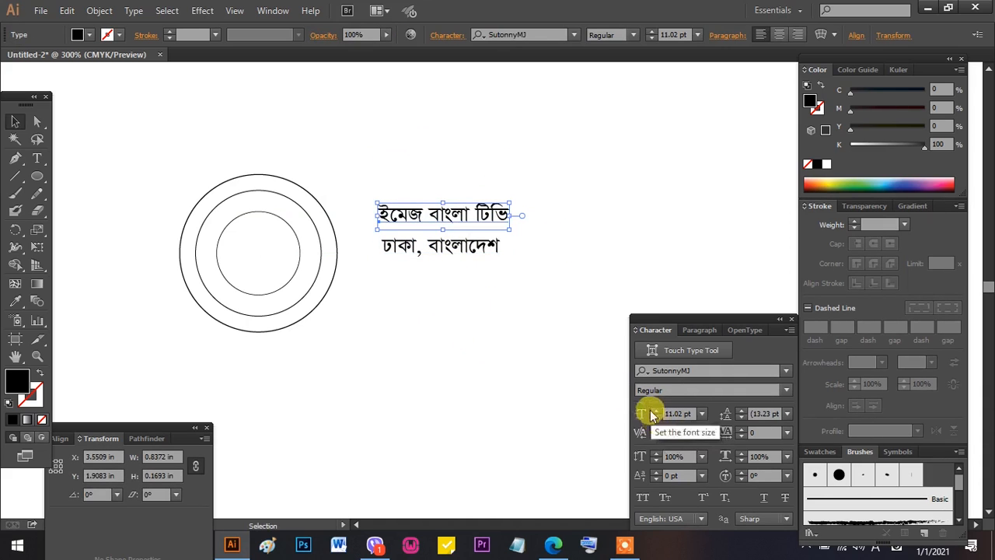
pyautogui.click(656, 410)
pyautogui.click(439, 246)
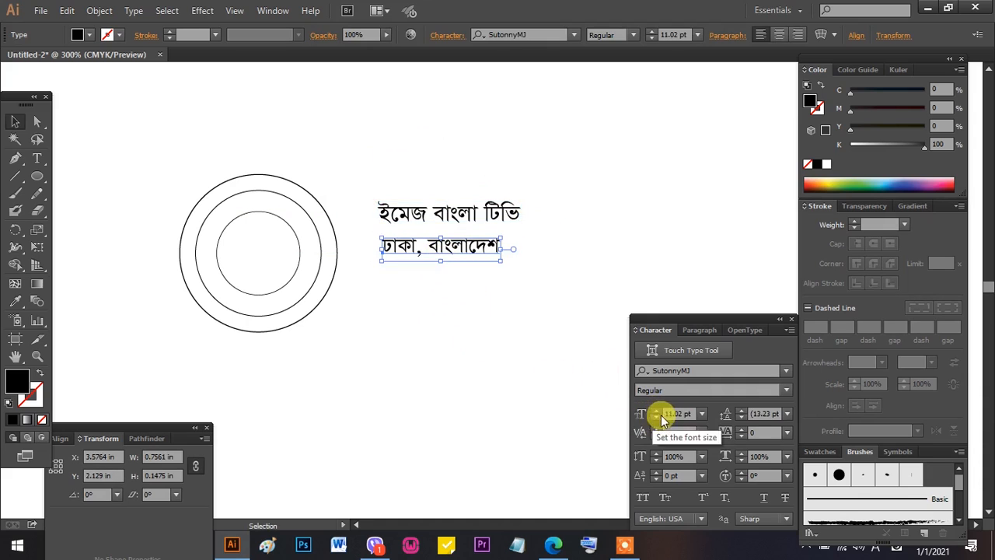
pyautogui.click(656, 410)
pyautogui.click(425, 312)
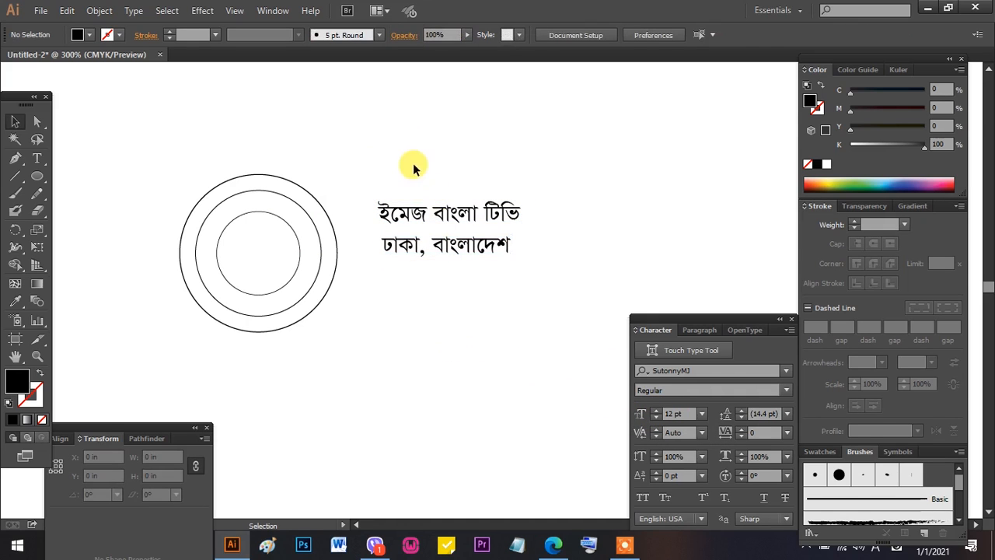
# - Duplicate the pair of text lines straight below the originals as an editable copy
pyautogui.moveTo(414, 166); pyautogui.dragTo(479, 271)
pyautogui.moveTo(436, 183); pyautogui.dragTo(491, 276)
pyautogui.moveTo(477, 210); pyautogui.dragTo(490, 339)
pyautogui.click(490, 264)
# - Convert the original upper pair of text lines to outlines, leaving the lower copy as live text
pyautogui.click(391, 213)
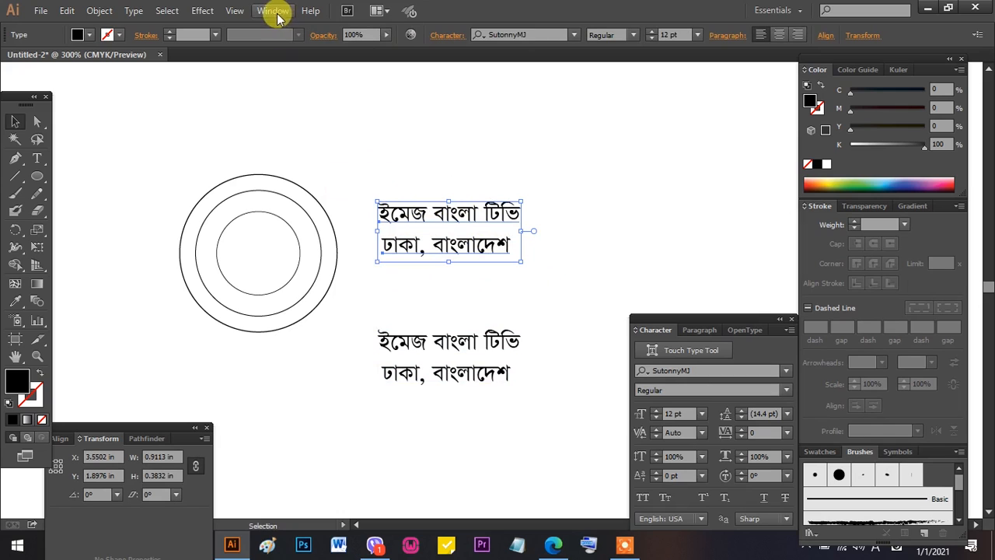
pyautogui.click(472, 193)
pyautogui.moveTo(368, 168); pyautogui.dragTo(513, 281)
pyautogui.click(133, 11)
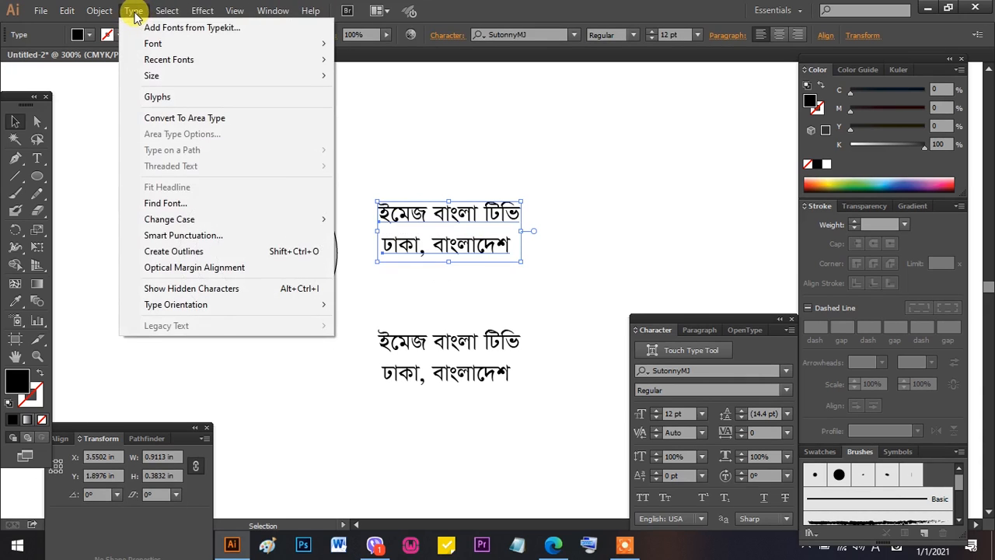
pyautogui.click(192, 254)
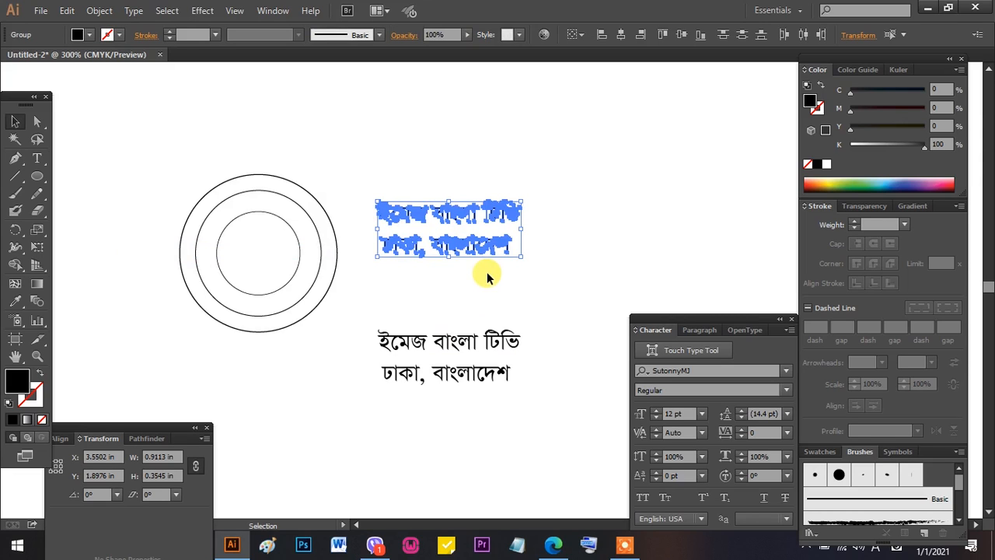
pyautogui.moveTo(542, 287); pyautogui.dragTo(453, 183)
pyautogui.click(529, 272)
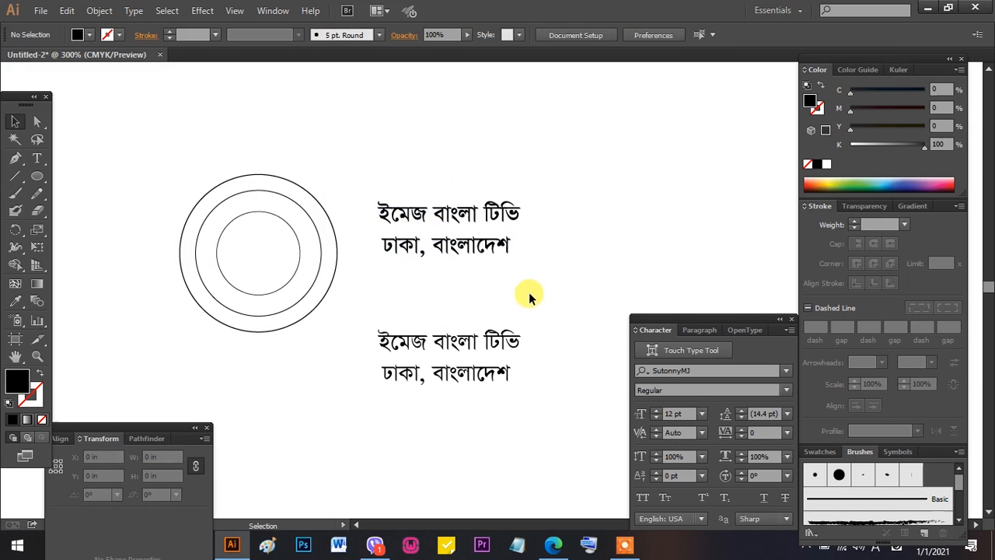
pyautogui.click(441, 222)
pyautogui.click(567, 228)
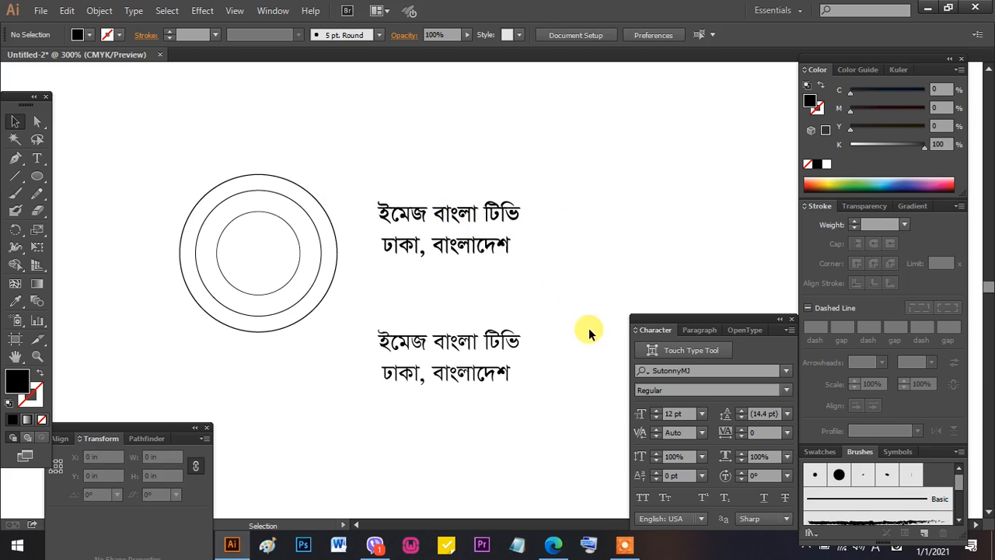
# - Detach the Brushes panel group, float it beside the text, and select the outlined "ইমেজ বাংলা টিভি" line
pyautogui.click(274, 12)
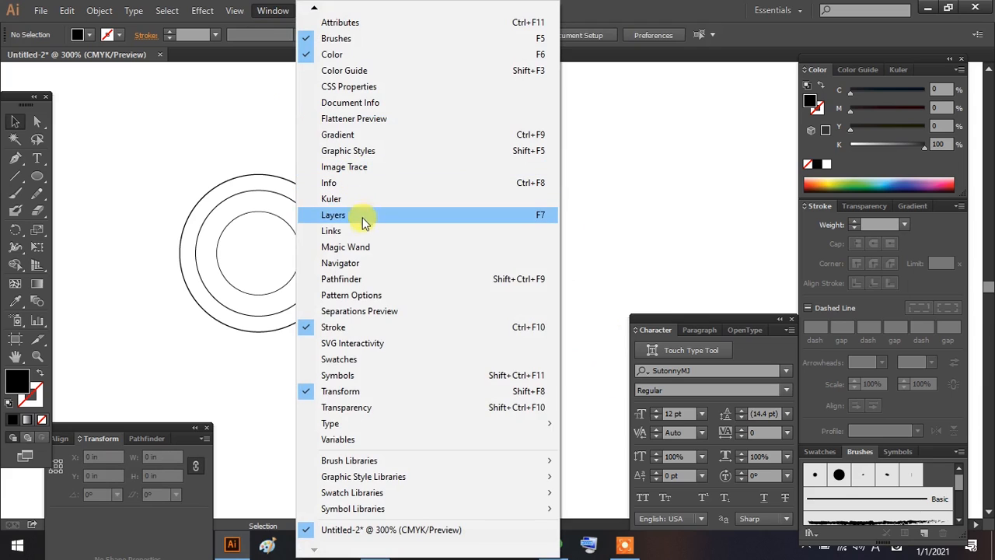
pyautogui.moveTo(360, 463)
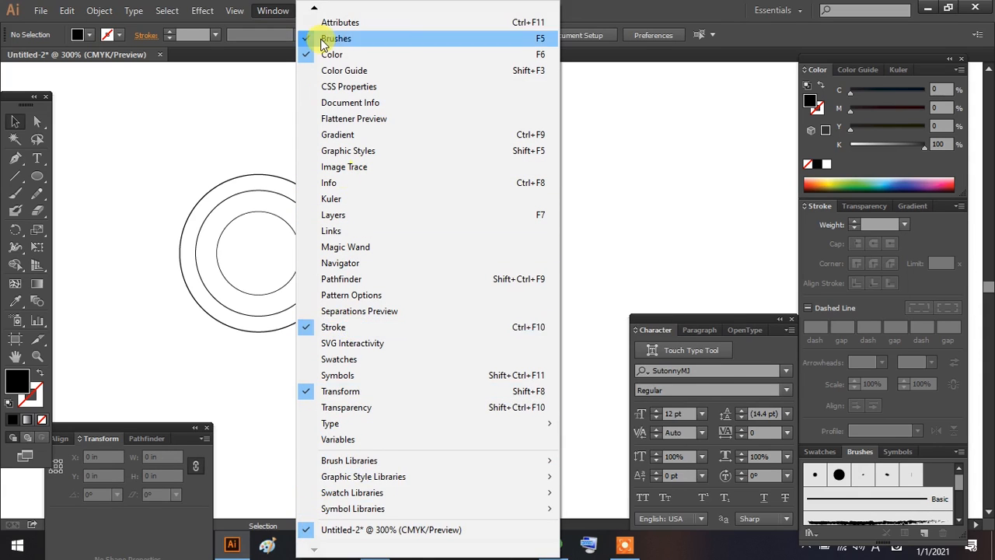
pyautogui.click(944, 471)
pyautogui.moveTo(930, 449)
pyautogui.mouseDown()
pyautogui.moveTo(711, 212)
pyautogui.moveTo(720, 160)
pyautogui.mouseUp()
pyautogui.moveTo(755, 190)
pyautogui.mouseDown()
pyautogui.moveTo(746, 209)
pyautogui.moveTo(746, 186)
pyautogui.mouseUp()
pyautogui.click(433, 210)
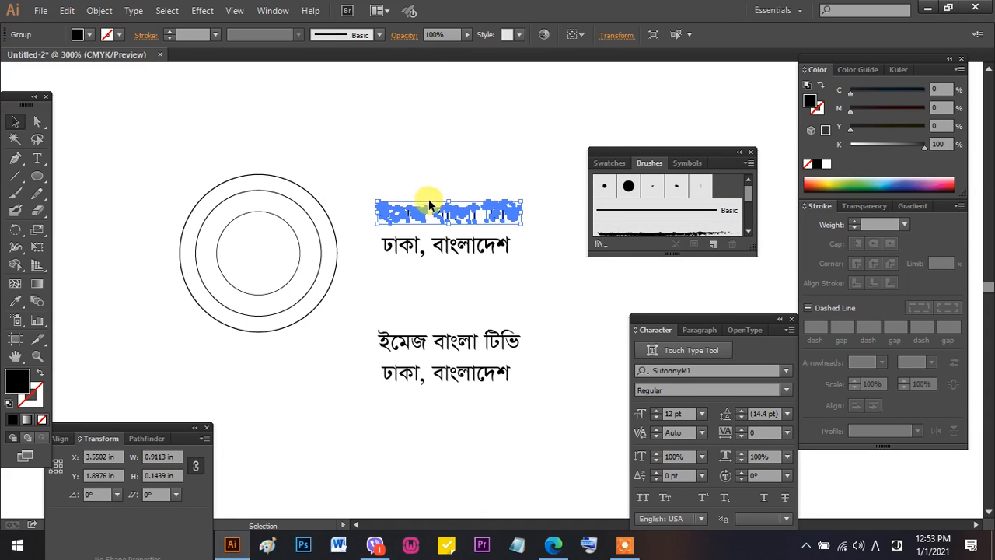
# - Create an art brush with the default options from the outlined "ইমেজ বাংলা টিভি" line
pyautogui.click(500, 178)
pyautogui.click(515, 216)
pyautogui.moveTo(515, 221); pyautogui.dragTo(639, 215)
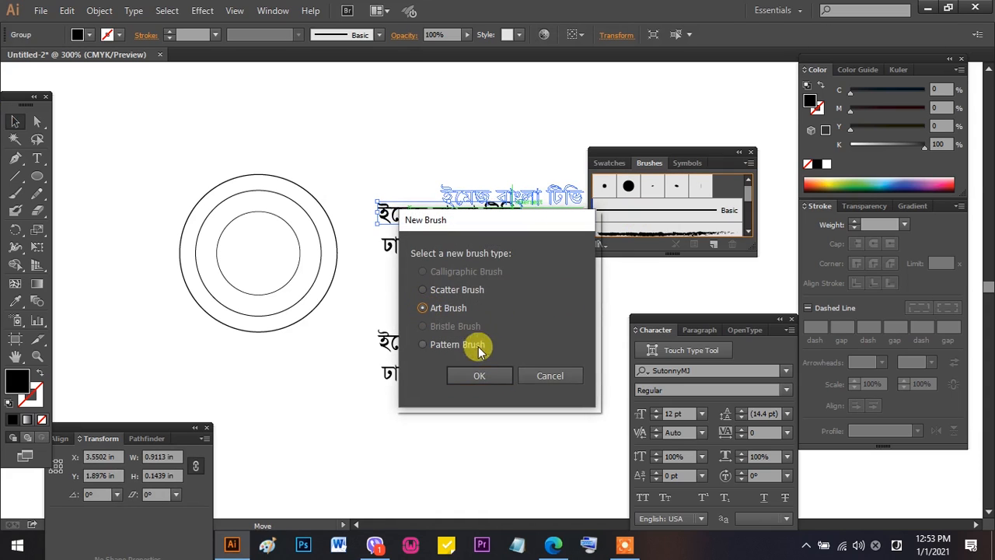
pyautogui.click(481, 377)
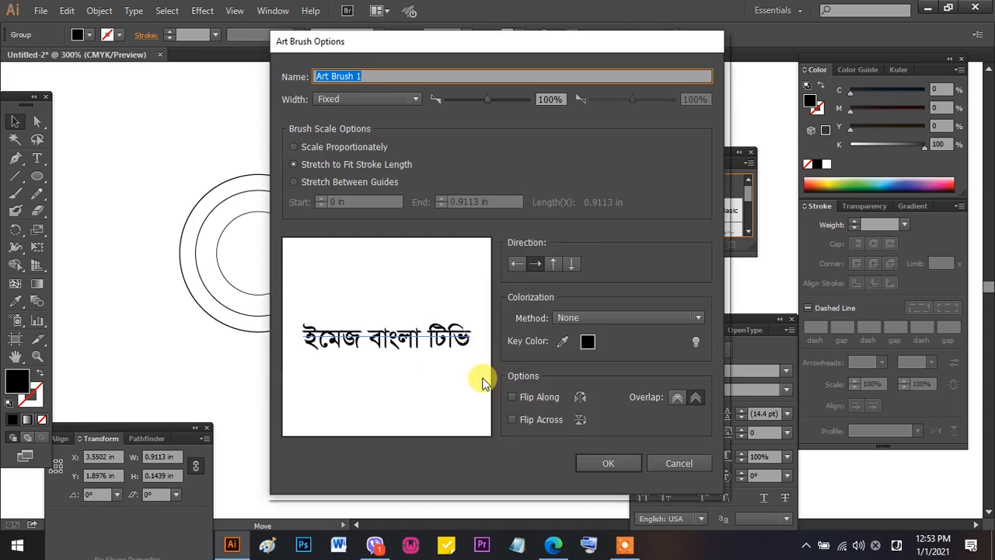
pyautogui.click(601, 462)
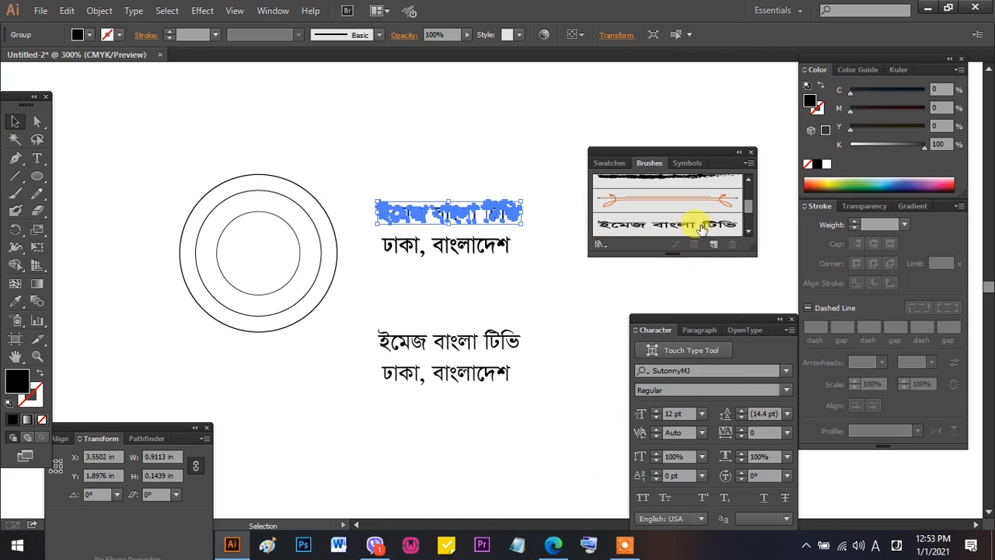
# - Create an art brush with the default options from the outlined "ঢাকা, বাংলাদেশ" line, and deselect the text
pyautogui.click(492, 247)
pyautogui.moveTo(392, 247)
pyautogui.mouseDown()
pyautogui.moveTo(417, 262)
pyautogui.moveTo(555, 251)
pyautogui.moveTo(622, 218)
pyautogui.moveTo(653, 223)
pyautogui.mouseUp()
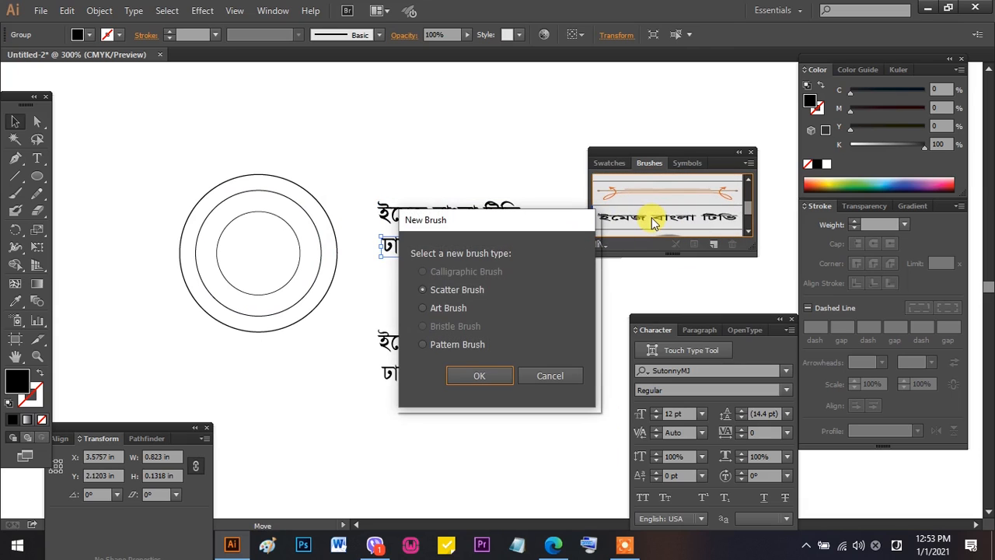
pyautogui.click(423, 308)
pyautogui.click(478, 378)
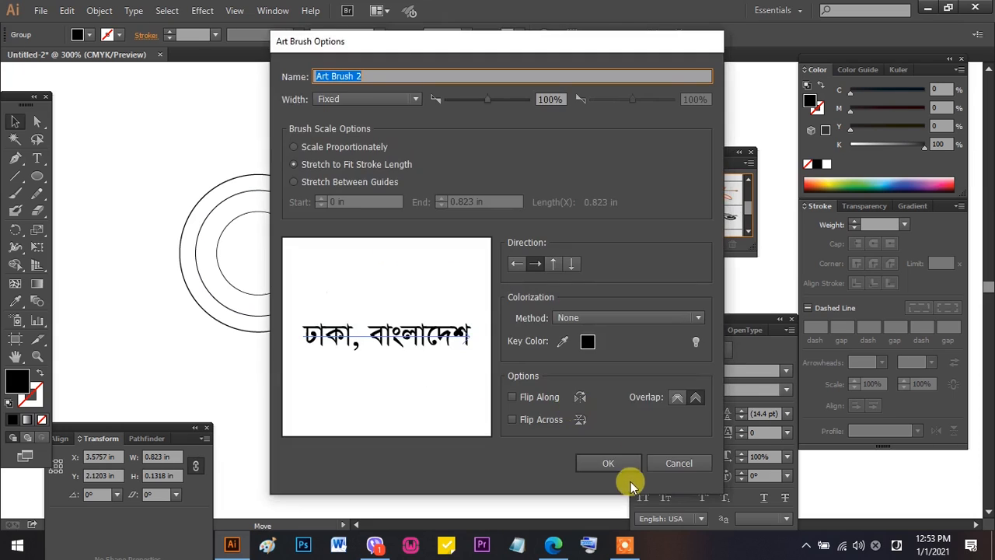
pyautogui.click(614, 463)
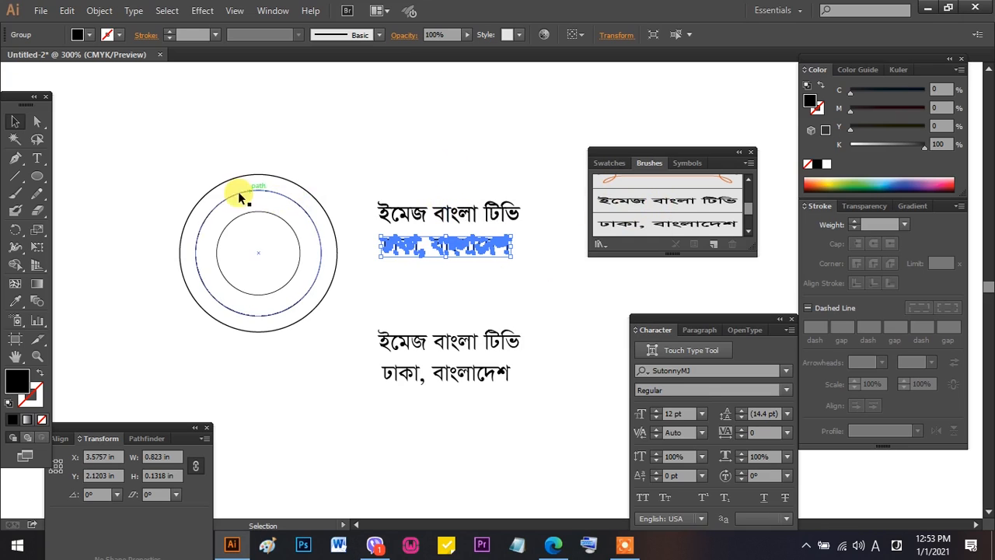
pyautogui.click(398, 303)
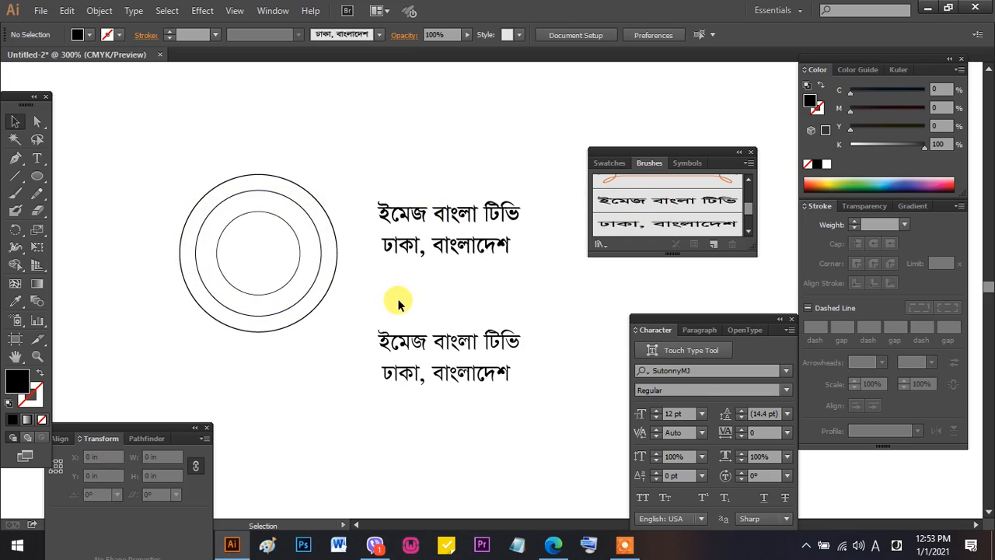
# - Add anchor points to the middle circle on its lower-left and lower-right sides, slightly below the horizontal centre
pyautogui.click(320, 257)
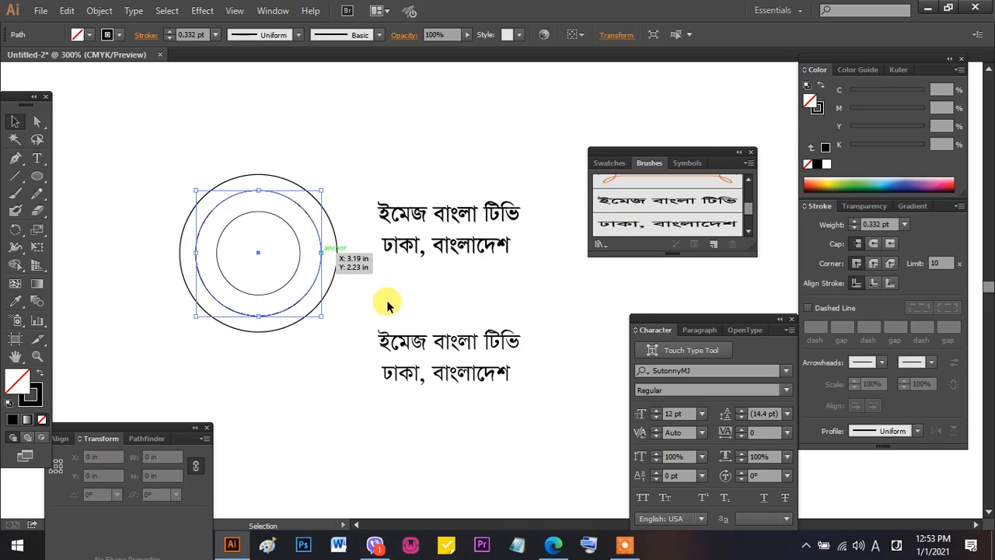
pyautogui.click(251, 194)
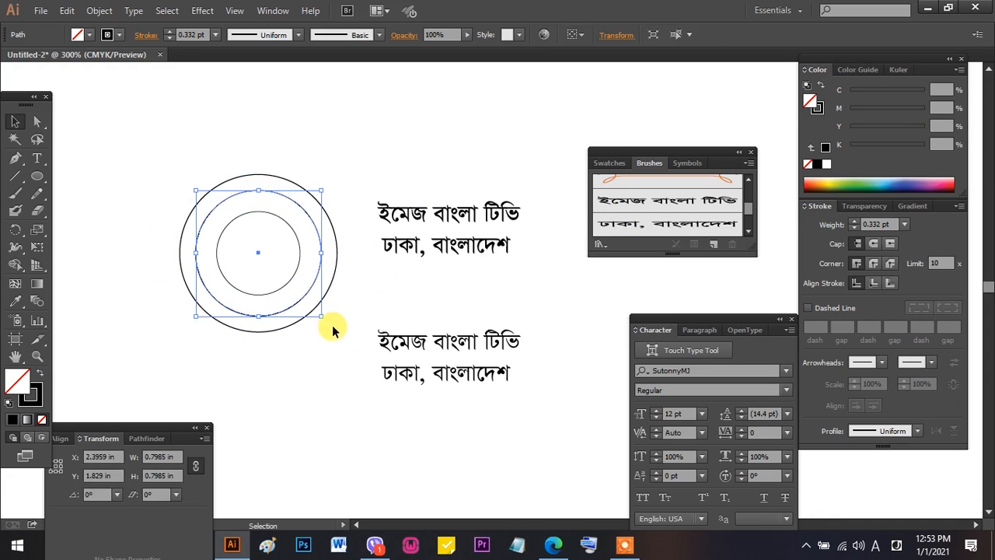
pyautogui.click(13, 161)
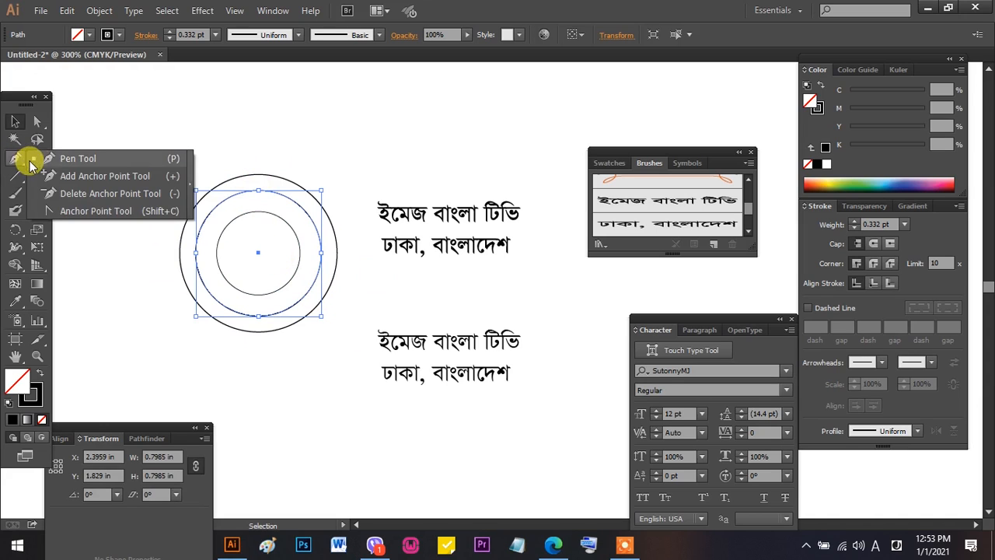
pyautogui.click(59, 177)
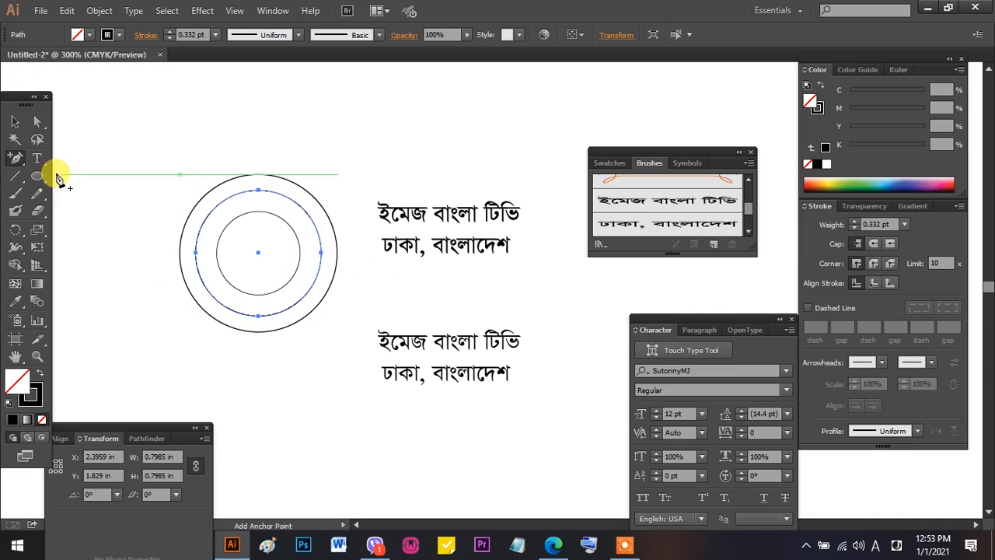
pyautogui.click(206, 288)
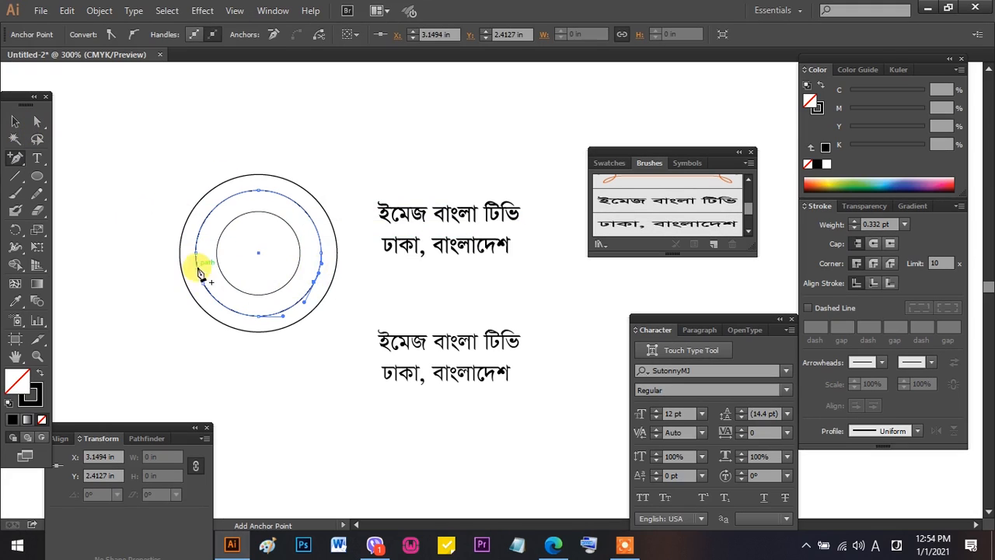
# - Delete the short segments on both sides of the middle circle with Direct Selection, splitting it into an upper and a lower arc
pyautogui.click(39, 123)
pyautogui.click(201, 285)
pyautogui.click(196, 269)
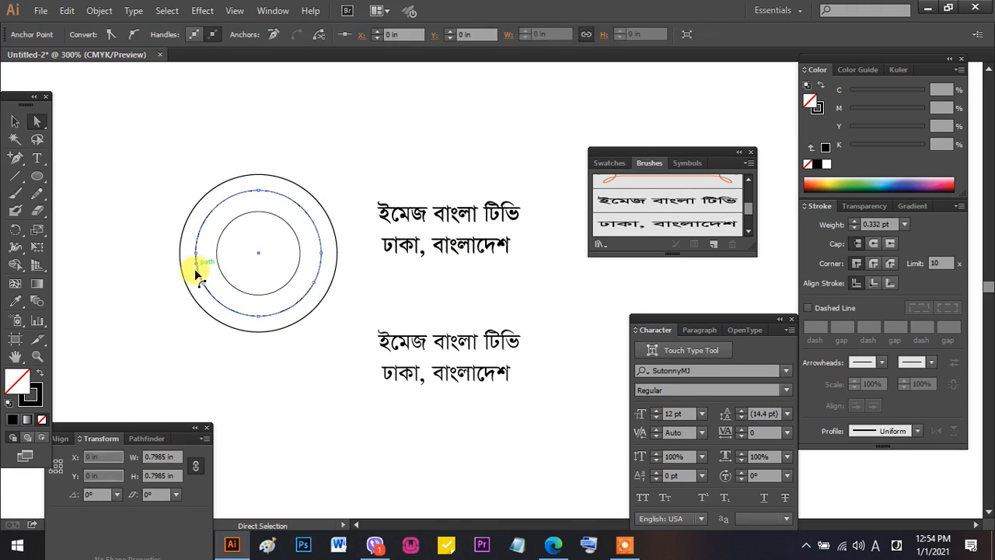
pyautogui.press('Delete')
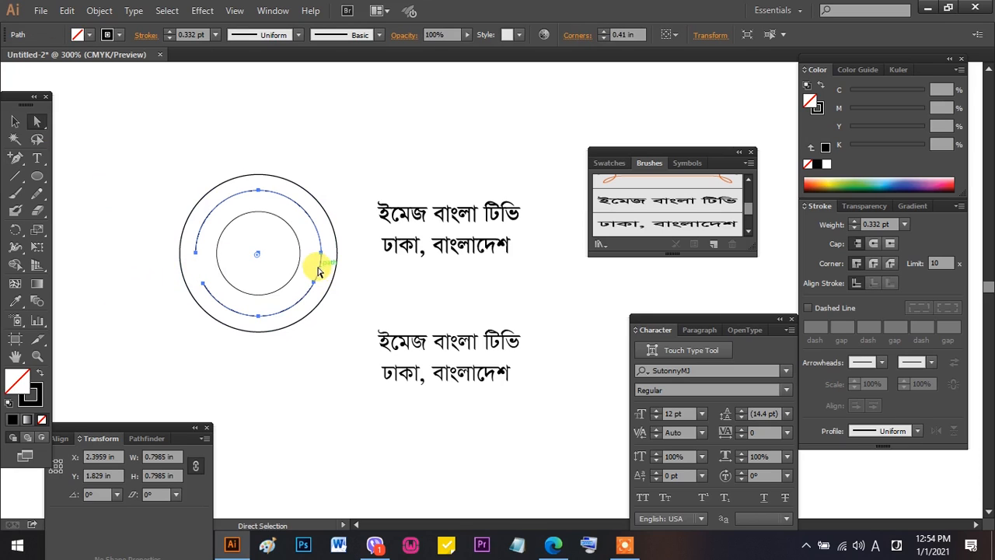
pyautogui.press('Delete')
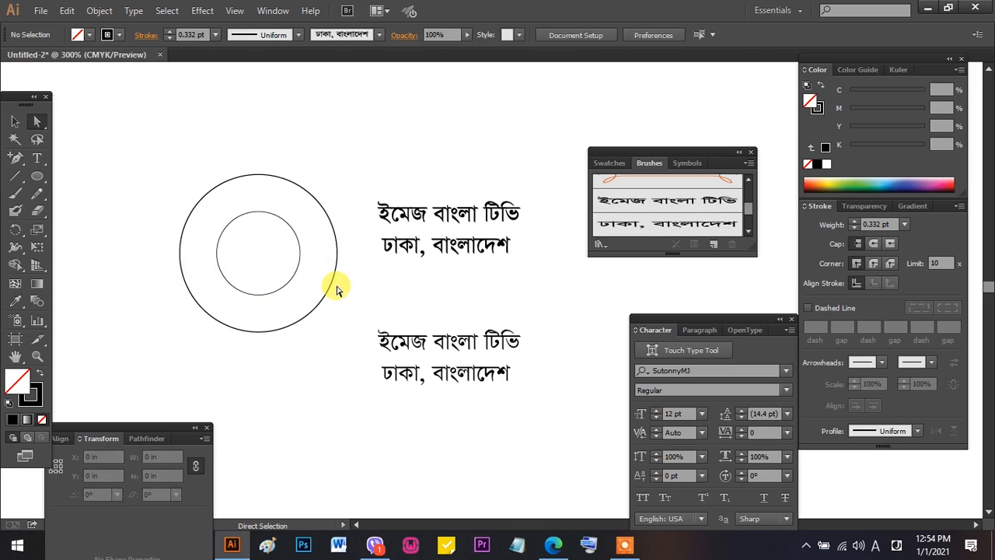
pyautogui.hotkey('ctrl', 'z')
pyautogui.click(323, 268)
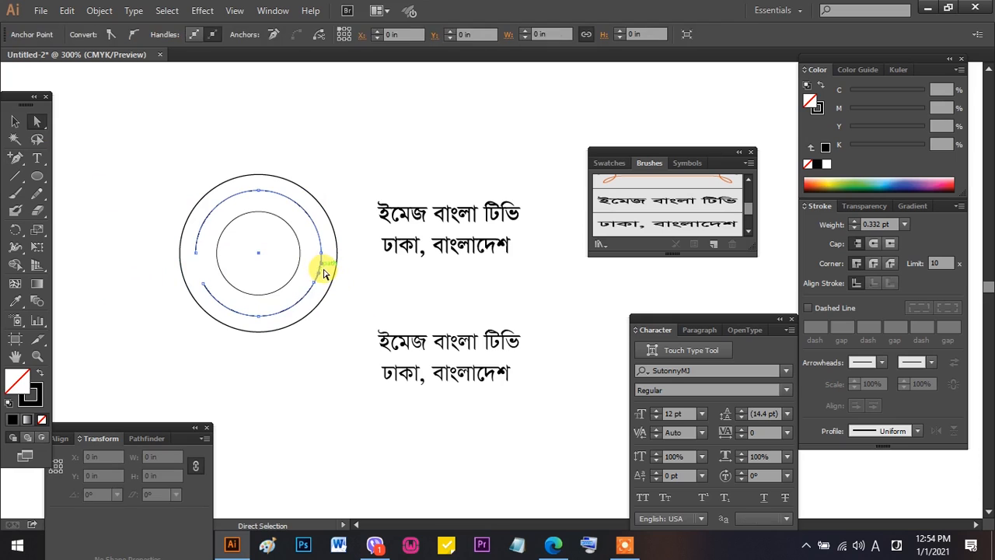
pyautogui.click(370, 295)
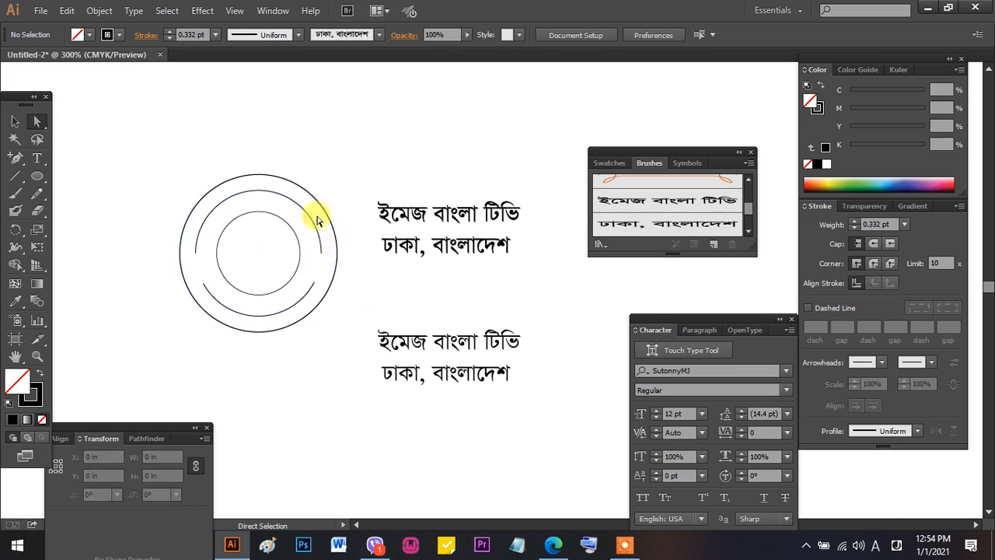
# - Apply the "ইমেজ বাংলা টিভি" art brush to the upper arc of the middle circle
pyautogui.click(14, 127)
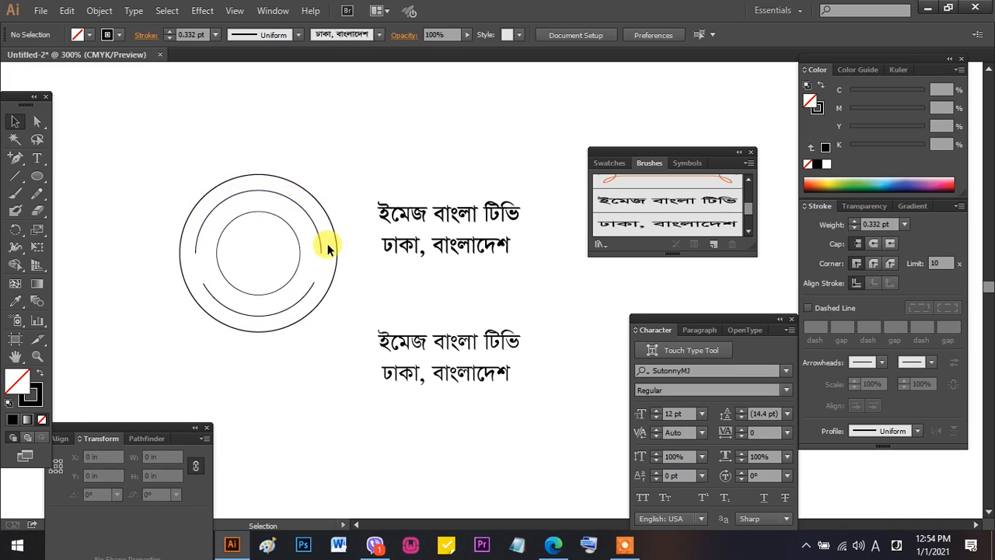
pyautogui.click(286, 195)
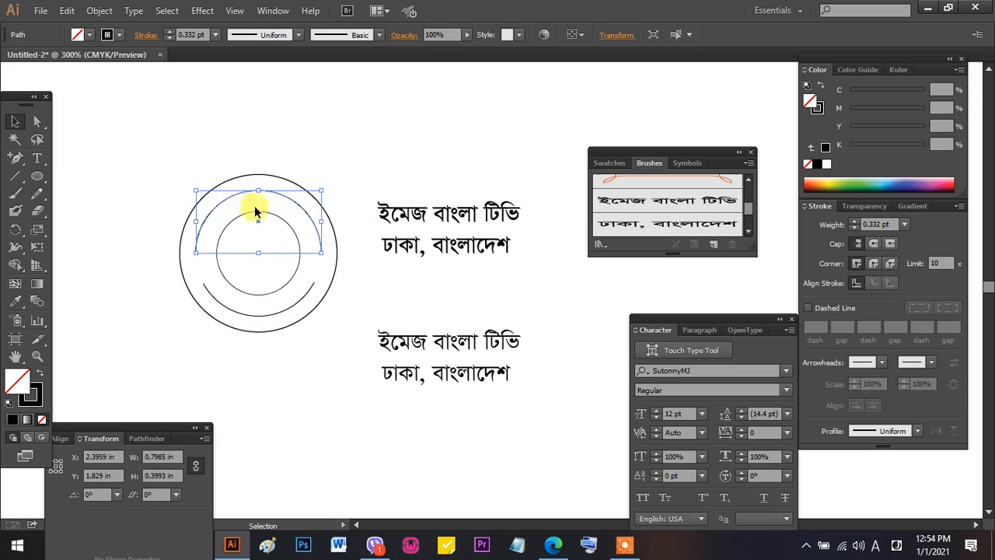
pyautogui.click(677, 210)
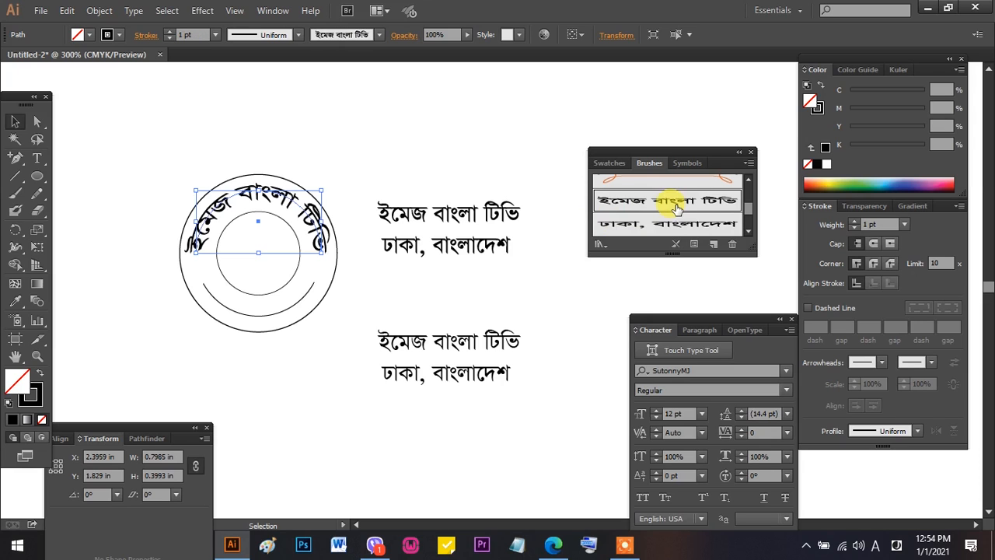
pyautogui.click(346, 286)
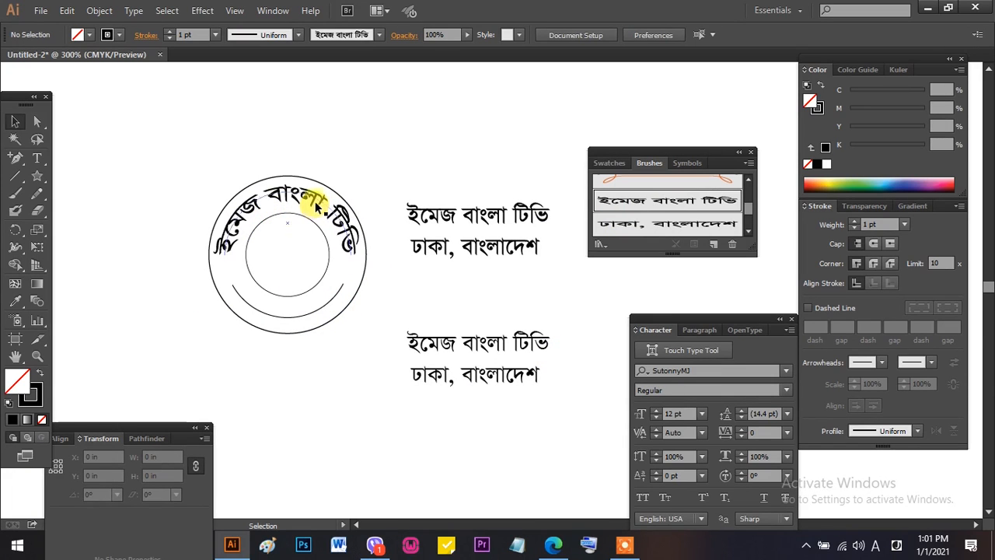
# - Try a stroke weight of 2 pt on the upper text arc, and set it back to 1 pt
pyautogui.click(323, 202)
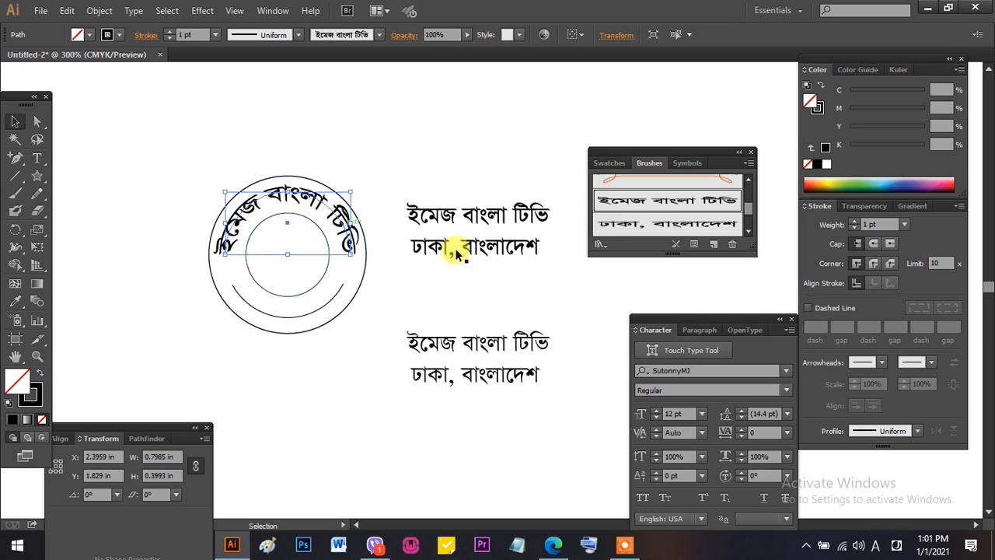
pyautogui.click(853, 222)
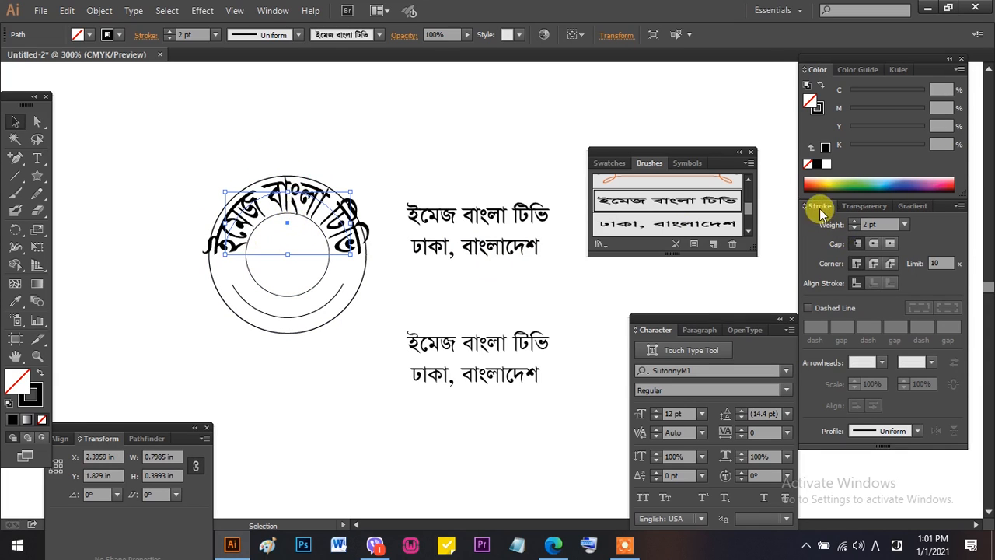
pyautogui.click(882, 224)
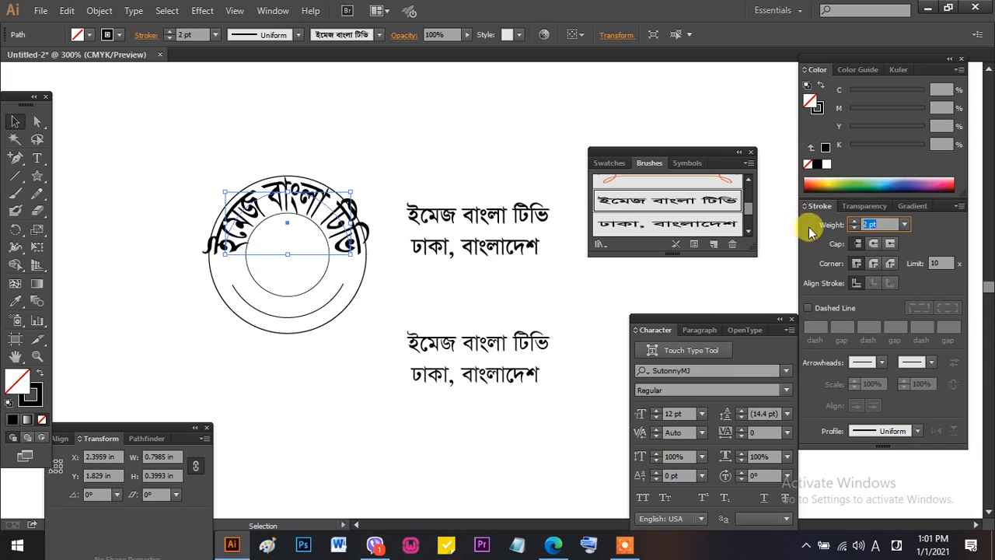
pyautogui.write('1')
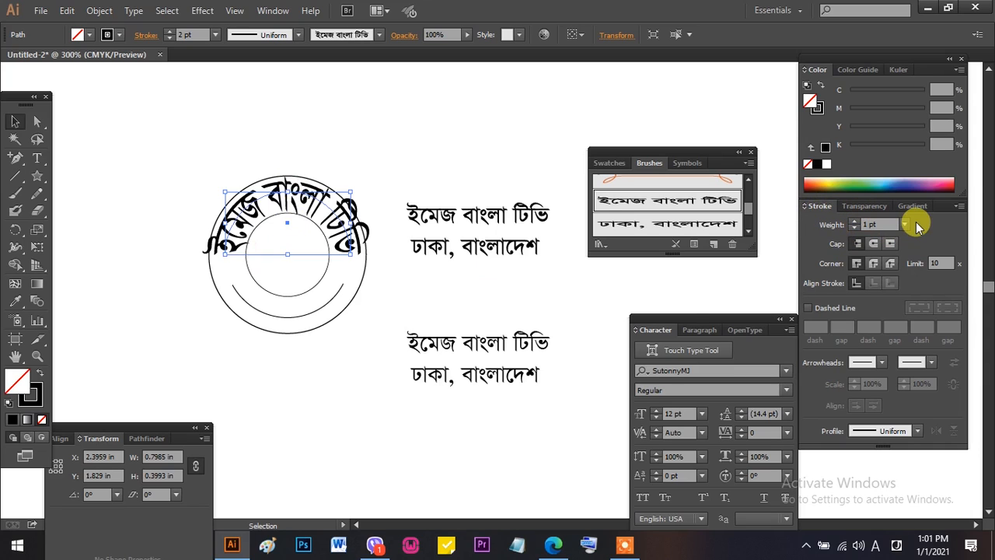
pyautogui.press('Return')
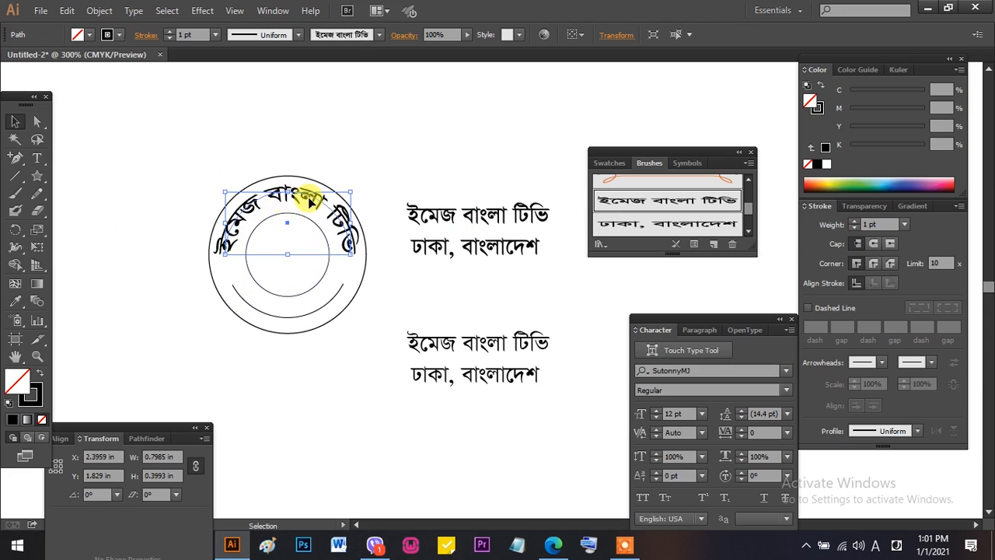
# - Try stroke weights of 0.4 pt and 0.8 pt on the upper text arc
pyautogui.click(869, 224)
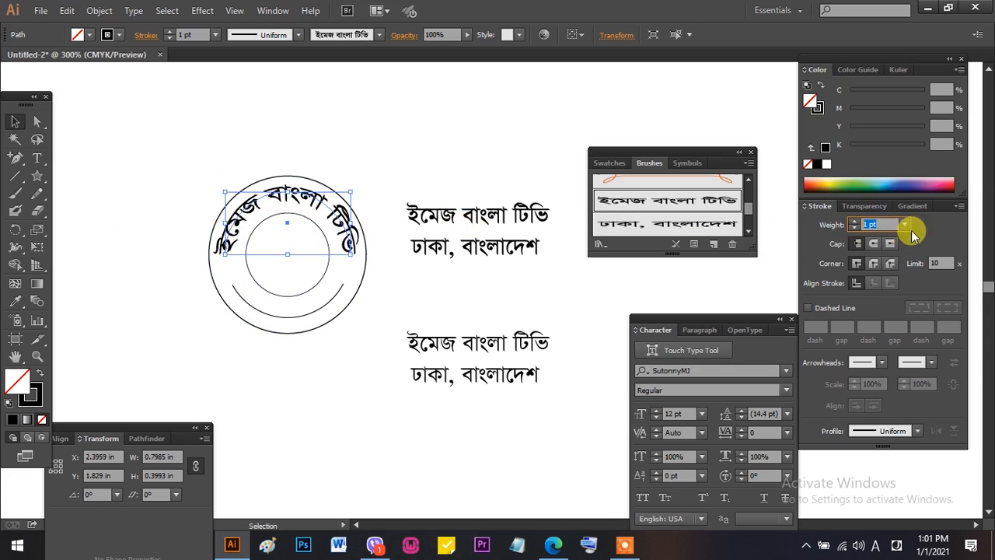
pyautogui.write('.')
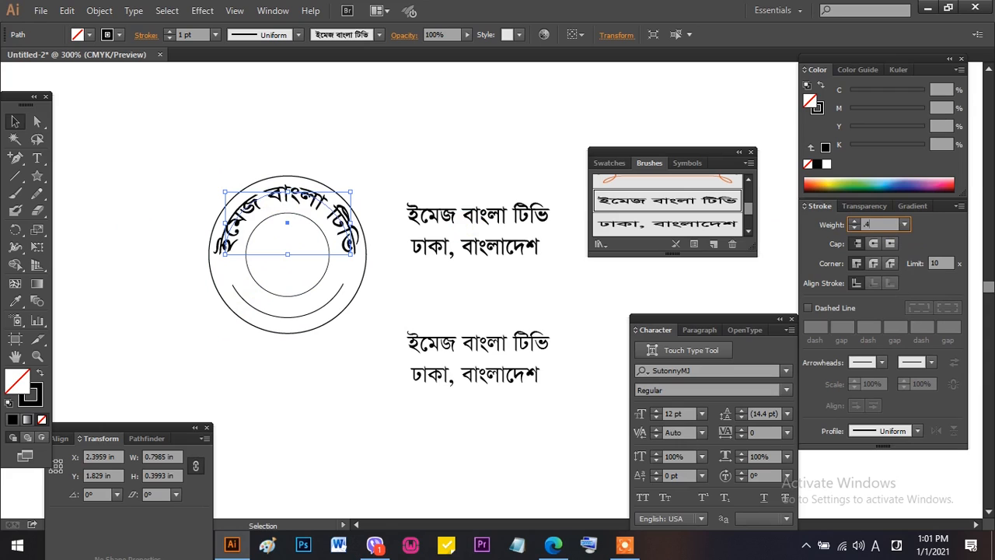
pyautogui.write('4')
pyautogui.press('Return')
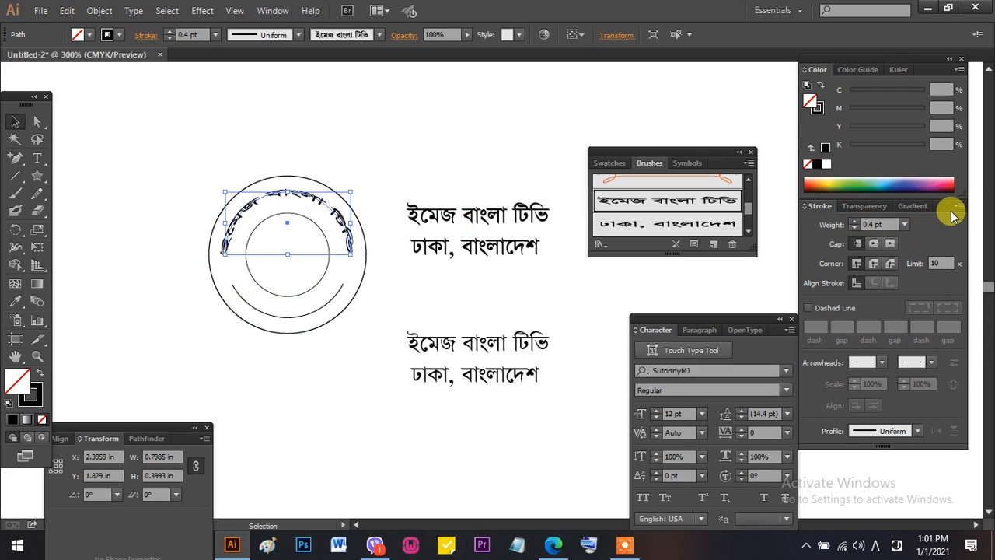
pyautogui.click(886, 224)
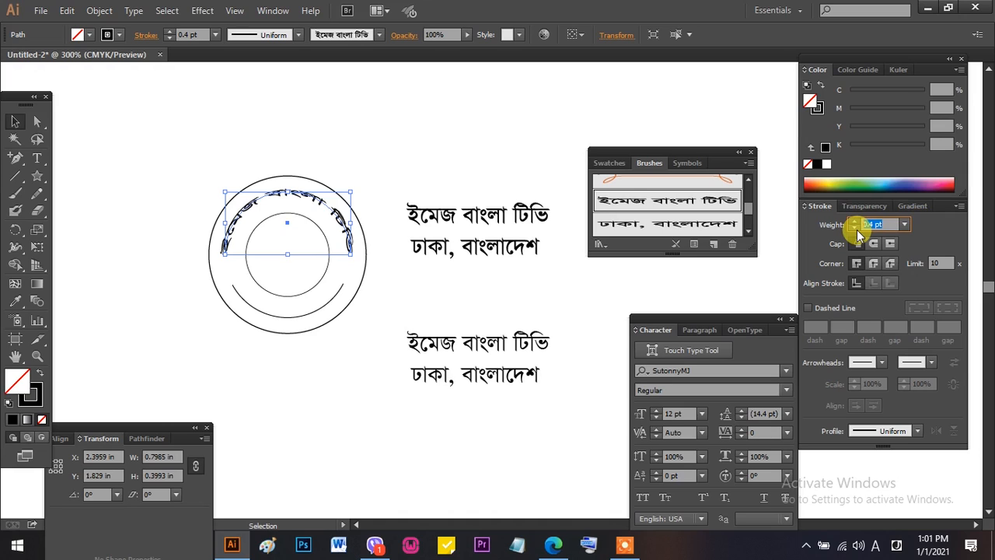
pyautogui.write('.8')
pyautogui.press('Return')
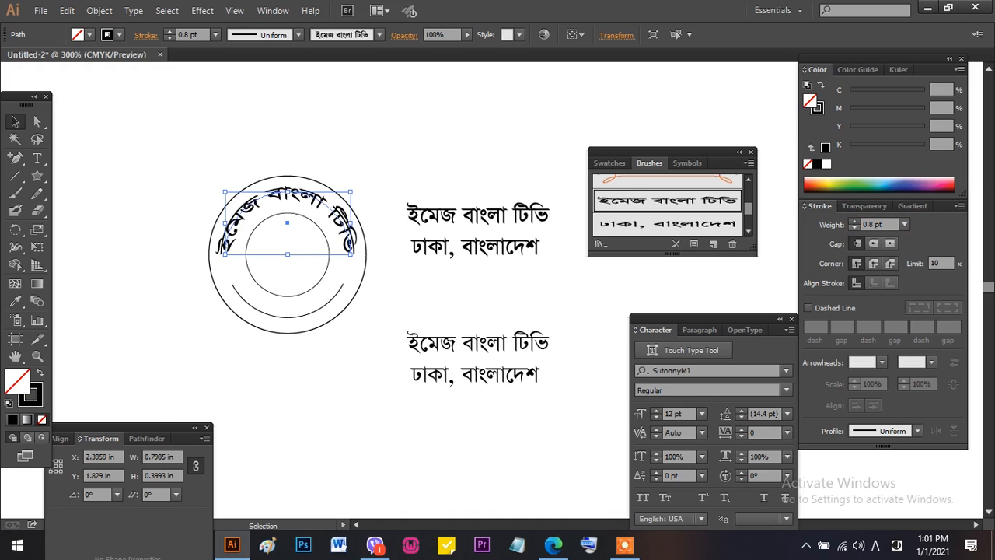
# - Try a stroke weight of 0.9 pt on the upper text arc
pyautogui.moveTo(885, 221); pyautogui.dragTo(827, 226)
pyautogui.write('.')
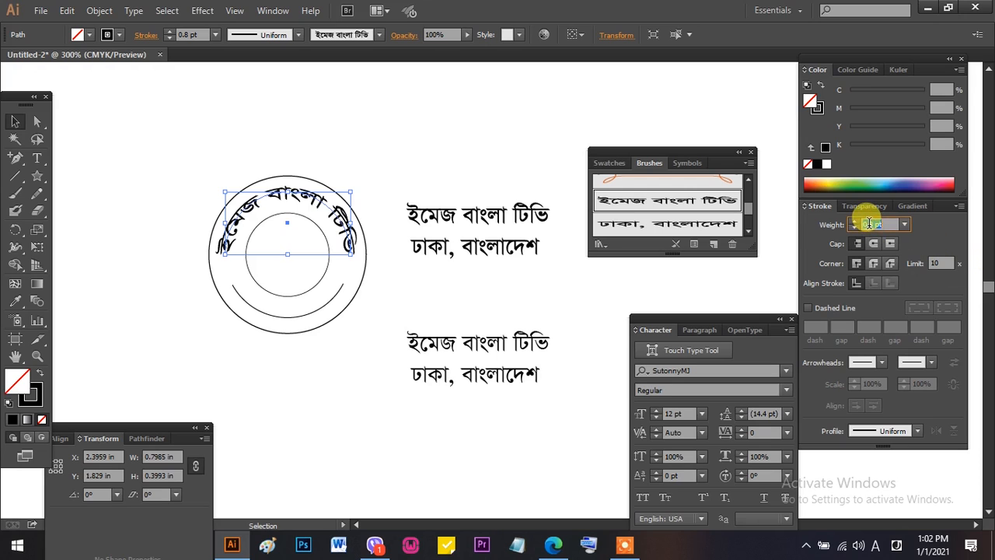
pyautogui.moveTo(869, 223); pyautogui.dragTo(891, 225)
pyautogui.write('.9')
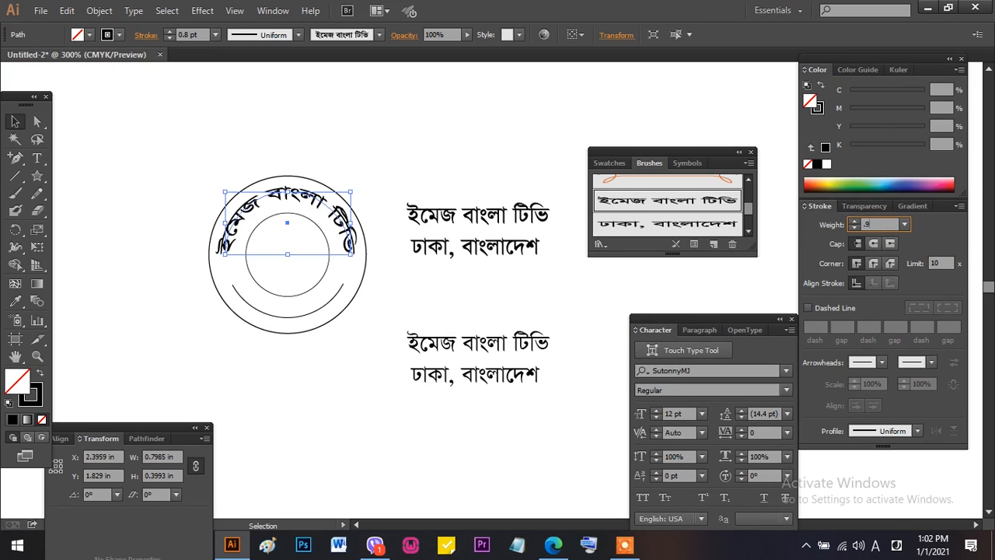
pyautogui.press('Return')
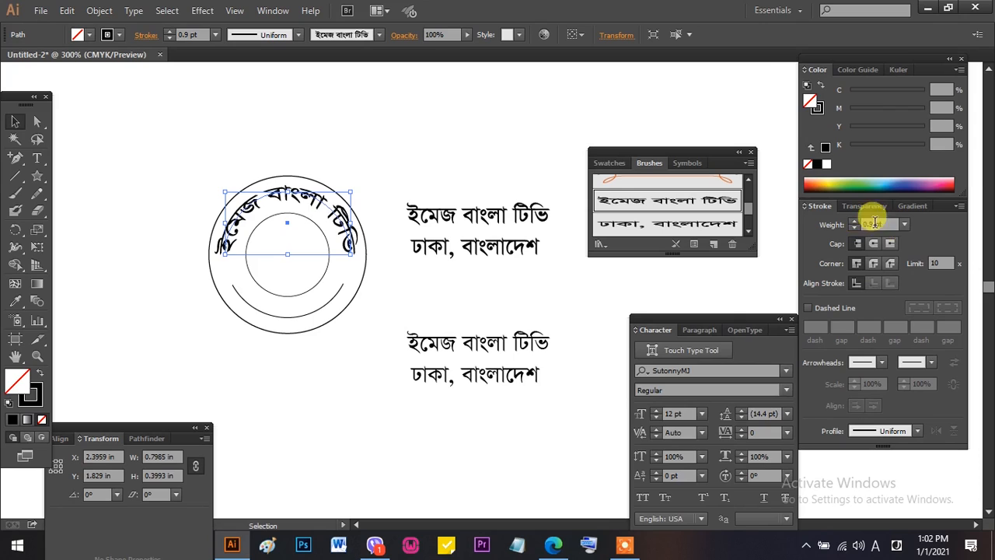
# - Set the stroke weight of the upper text arc to 1.6 pt
pyautogui.moveTo(886, 221); pyautogui.dragTo(825, 226)
pyautogui.write('.')
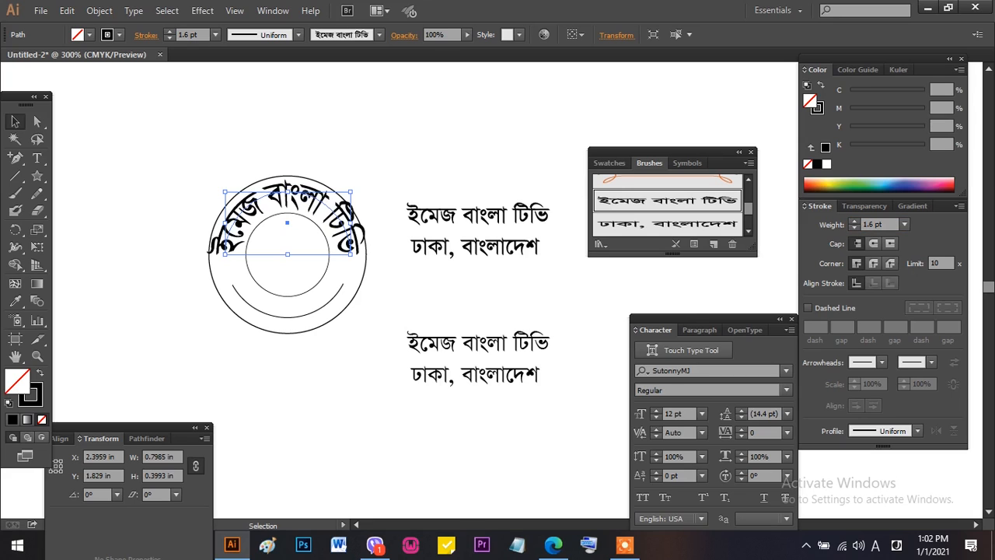
# - Set the stroke weight of the upper text arc to 1 pt
pyautogui.moveTo(883, 225); pyautogui.dragTo(807, 225)
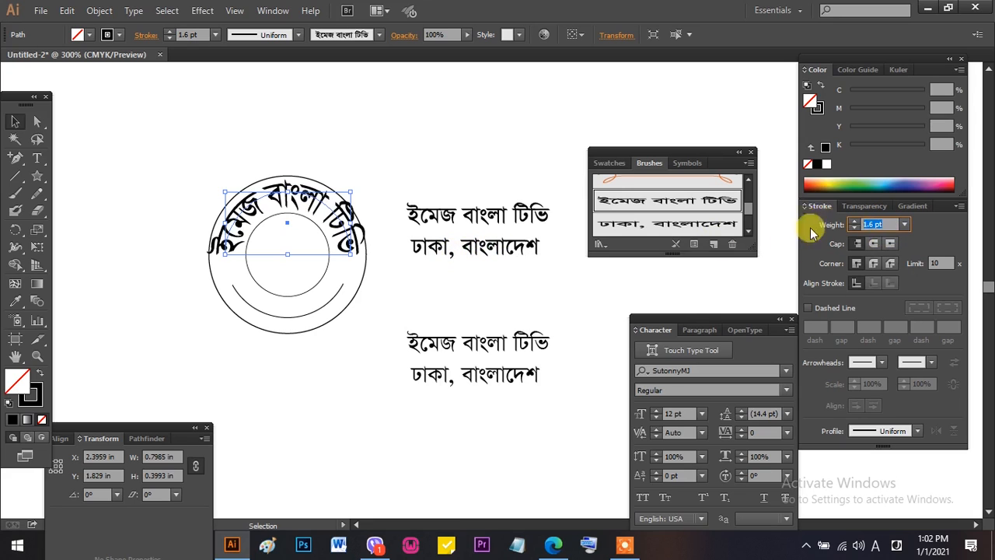
pyautogui.write('.')
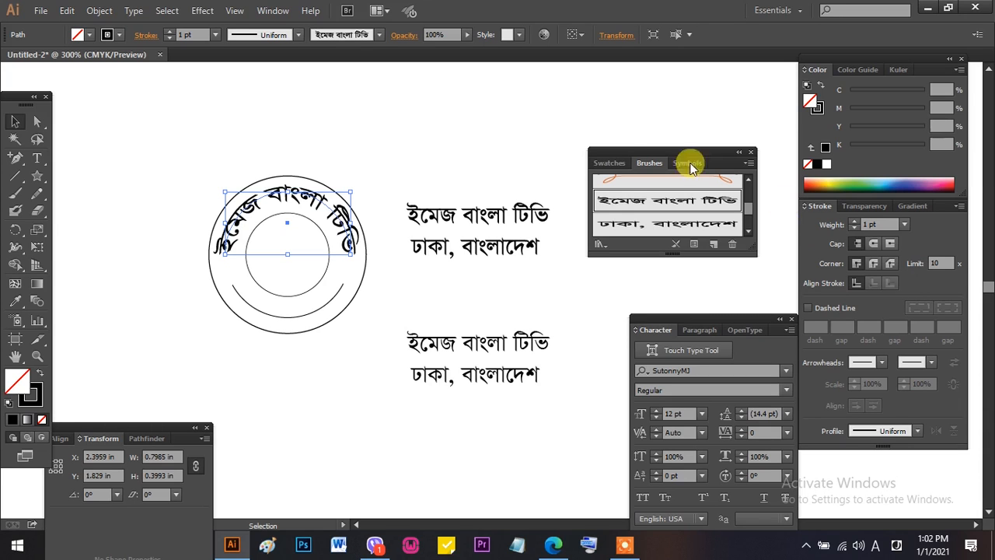
pyautogui.click(273, 11)
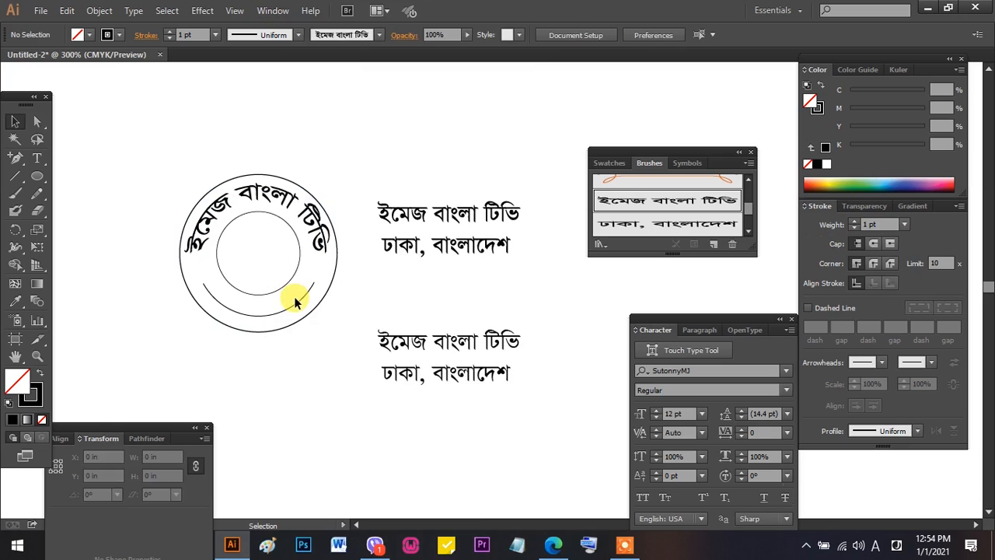
# - Apply the "ঢাকা, বাংলাদেশ" art brush to the lower arc of the seal
pyautogui.click(288, 301)
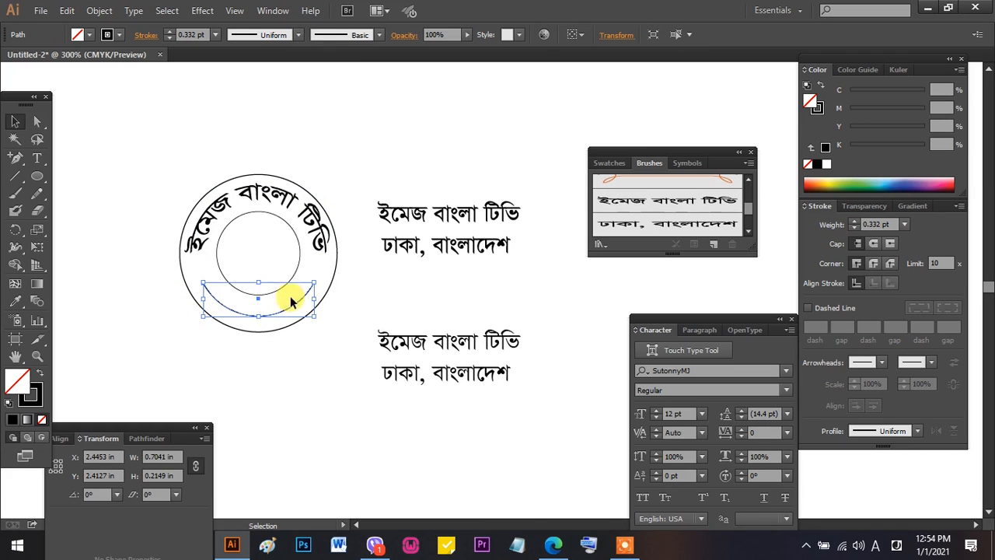
pyautogui.click(684, 226)
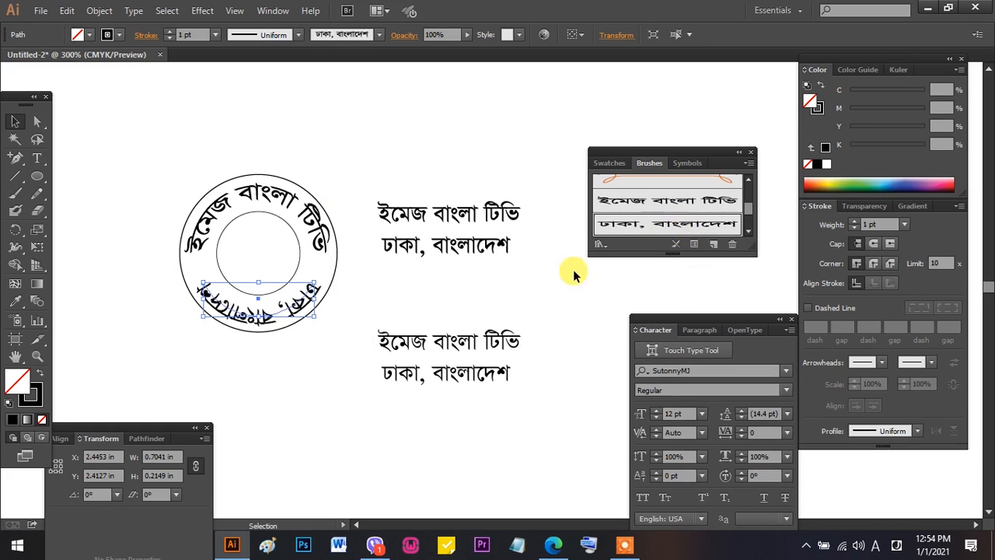
pyautogui.click(515, 296)
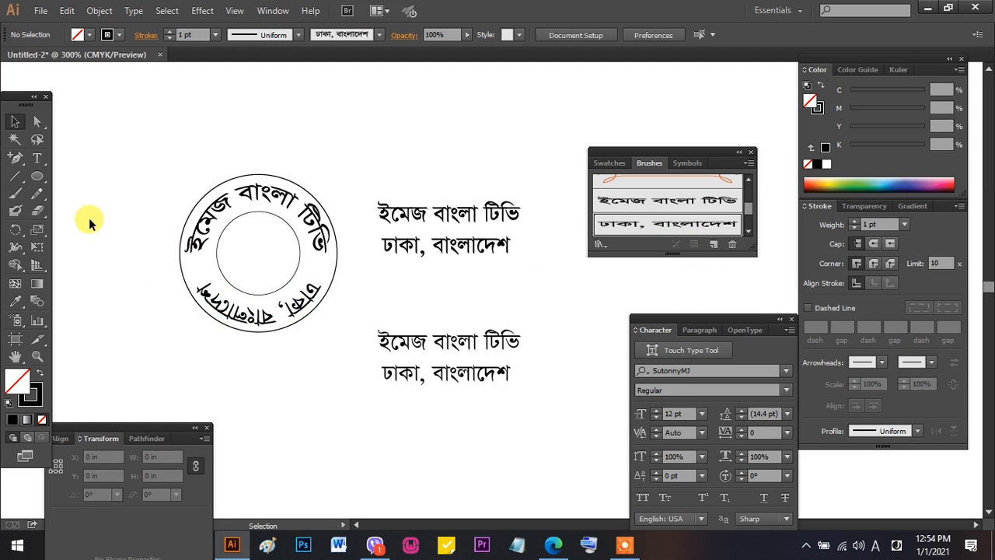
# - Draw a circle about 0.09 in wide and a small hexagon below it, outside the seal on its left side
pyautogui.click(37, 175)
pyautogui.moveTo(79, 180); pyautogui.dragTo(91, 204)
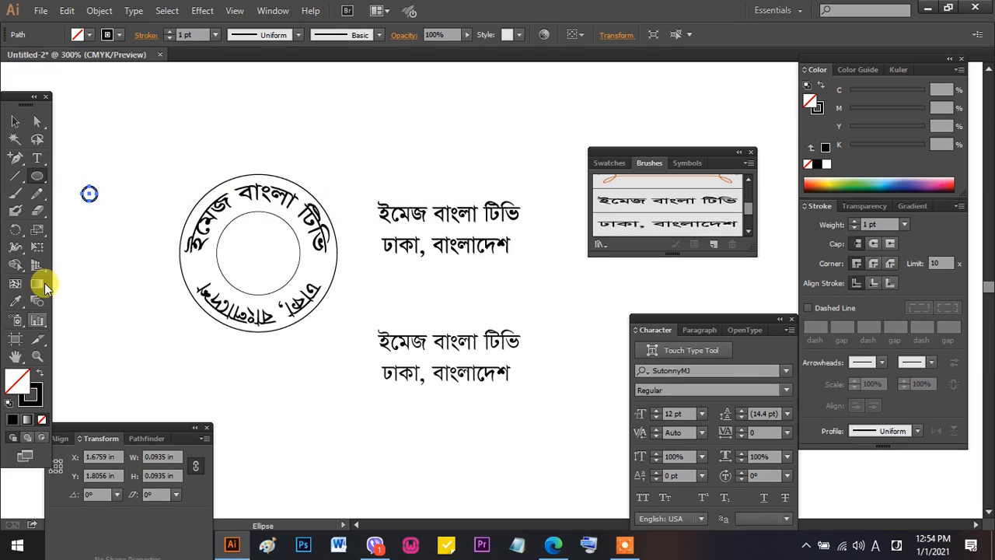
pyautogui.click(43, 175)
pyautogui.click(85, 228)
pyautogui.moveTo(97, 254); pyautogui.dragTo(100, 261)
# - Draw a five-pointed star about 0.2 in wide below the hexagon, with a black fill and no stroke
pyautogui.moveTo(37, 175); pyautogui.dragTo(90, 245)
pyautogui.moveTo(122, 297); pyautogui.dragTo(134, 311)
pyautogui.click(16, 122)
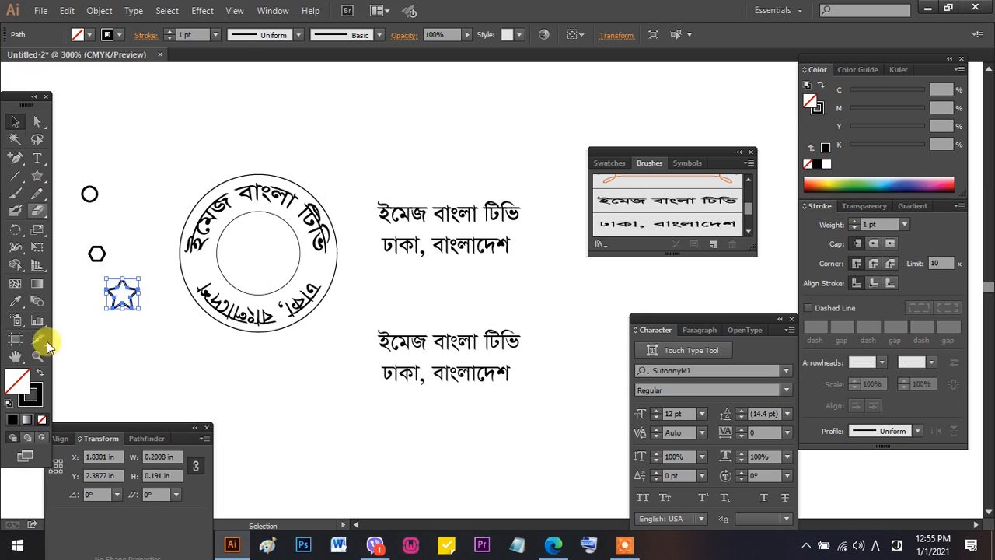
pyautogui.click(13, 421)
pyautogui.click(29, 398)
pyautogui.click(43, 420)
pyautogui.click(140, 336)
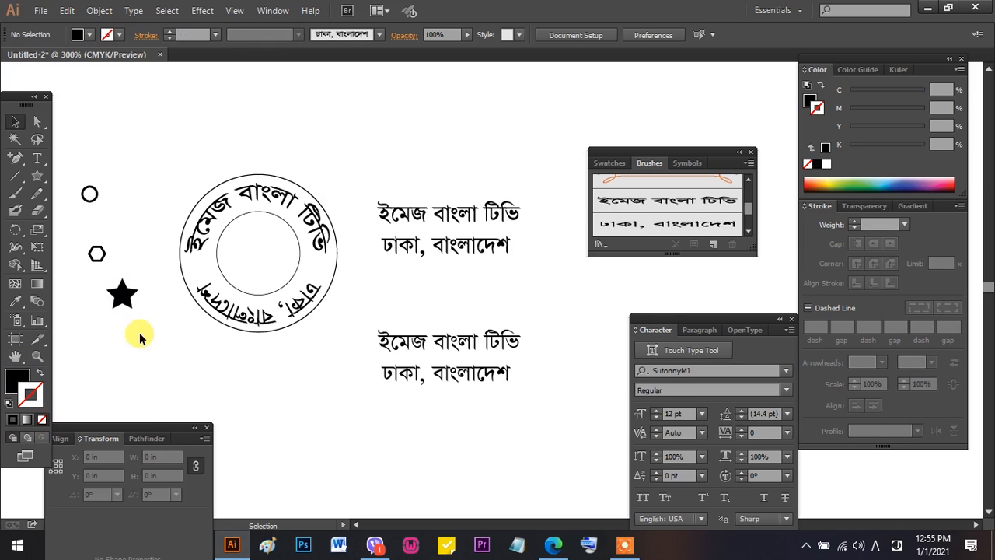
# - Shrink the black star and place it in the seal's ring, in the left gap between the two curved texts
pyautogui.moveTo(120, 307); pyautogui.dragTo(211, 271)
pyautogui.click(218, 377)
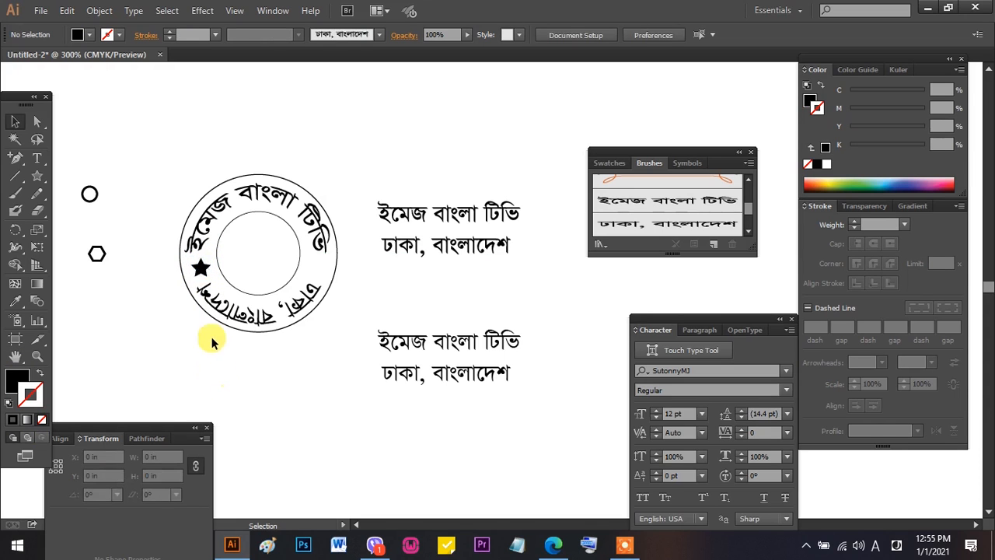
pyautogui.moveTo(149, 230); pyautogui.dragTo(476, 380)
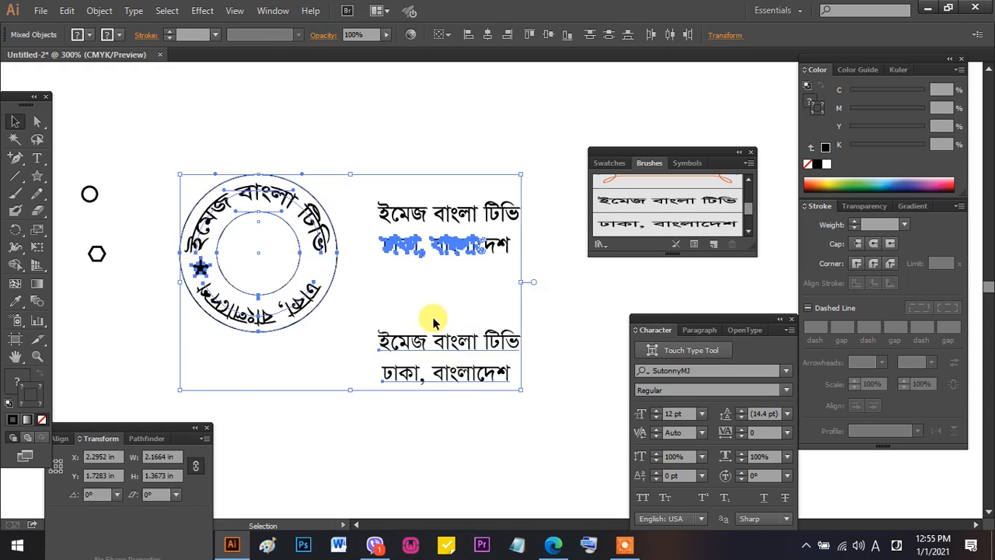
pyautogui.click(403, 315)
pyautogui.moveTo(141, 153); pyautogui.dragTo(501, 408)
pyautogui.moveTo(480, 303); pyautogui.dragTo(429, 341)
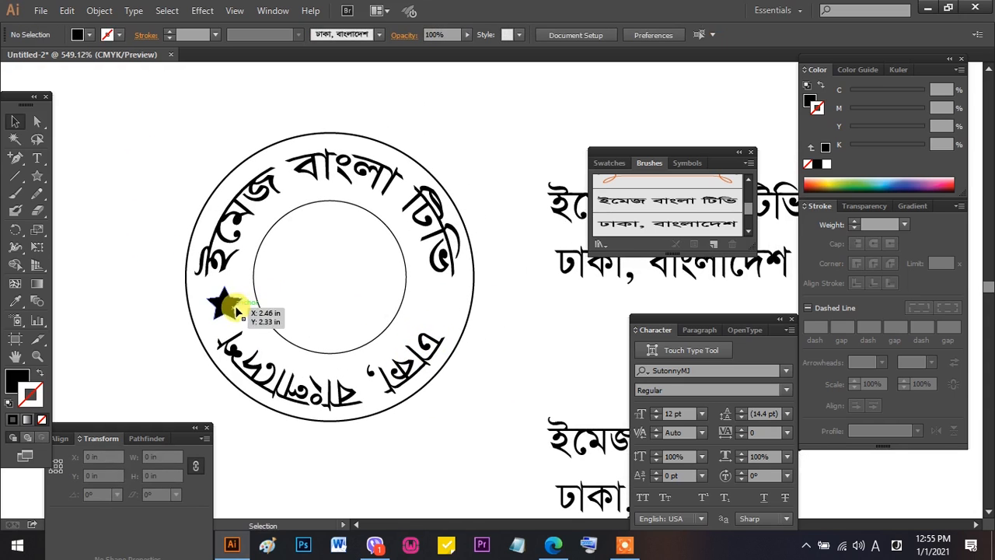
# - Reduce the star to about 0.08 in wide and copy it into the ring's right gap between the curved texts
pyautogui.click(238, 306)
pyautogui.moveTo(238, 306); pyautogui.dragTo(447, 321)
pyautogui.click(148, 352)
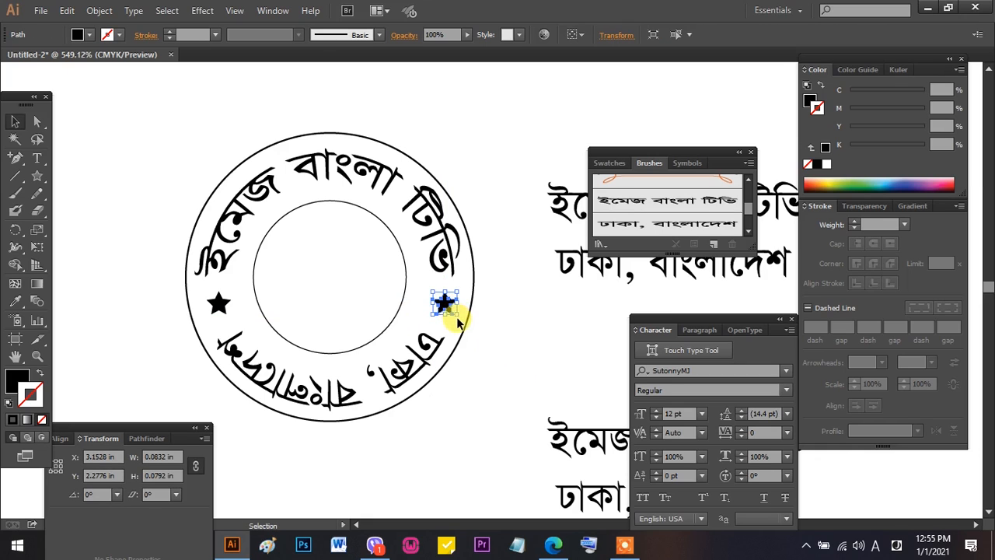
pyautogui.click(497, 344)
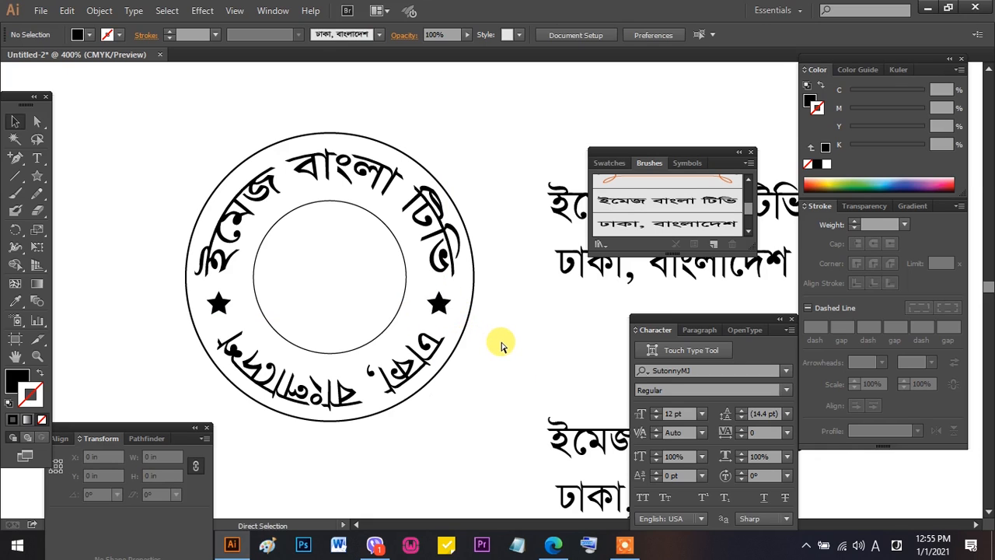
# - Add the text "তারিখঃ-" above the seal
pyautogui.hotkey('ctrl', '-')
pyautogui.moveTo(499, 341); pyautogui.dragTo(450, 336)
pyautogui.press('space')
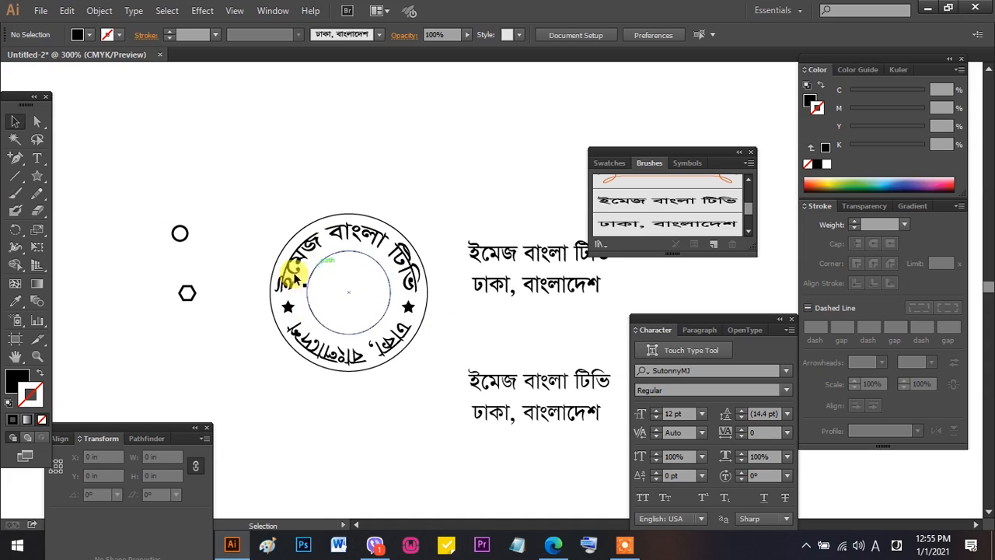
pyautogui.click(36, 157)
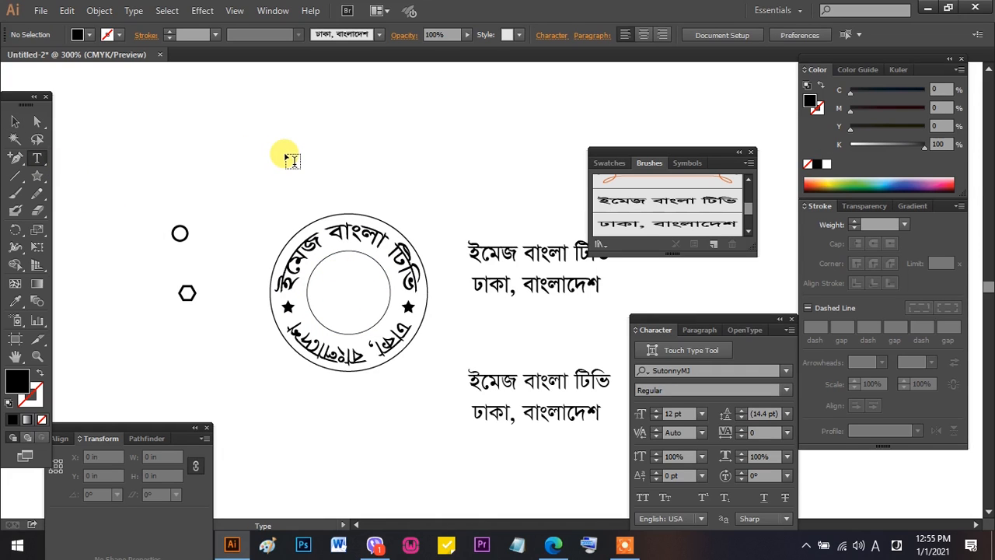
pyautogui.click(289, 159)
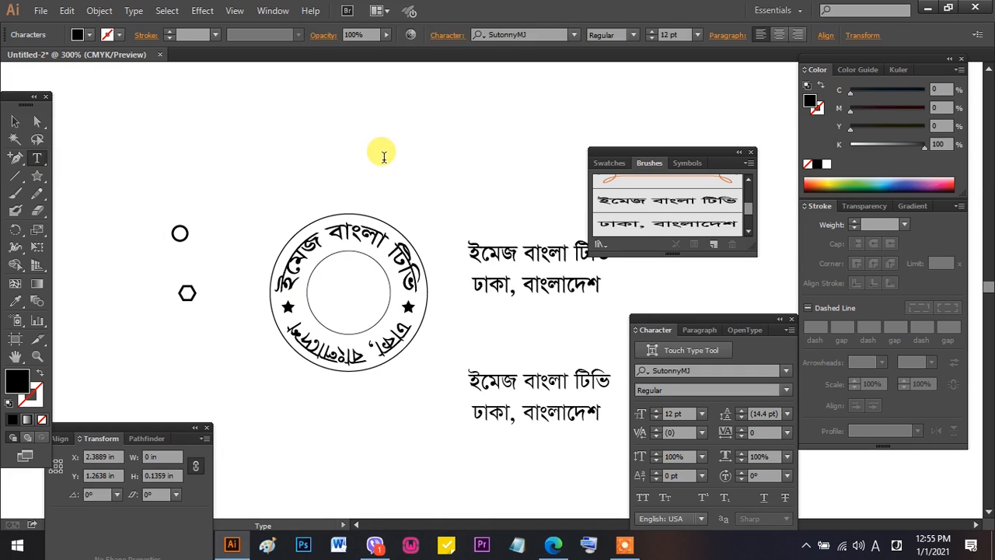
pyautogui.write('া')
pyautogui.press('BackSpace')
pyautogui.write('শভ')
pyautogui.press('BackSpace')
pyautogui.write('তারিখঃ-')
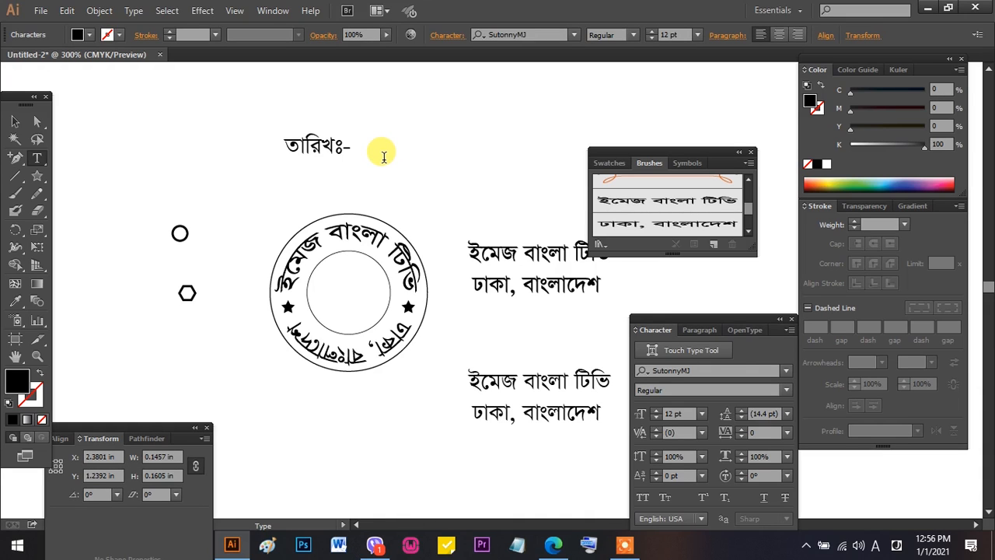
# - Scale the "তারিখঃ-" text down to about 8.64 pt and place it inside the seal's inner circle
pyautogui.click(15, 121)
pyautogui.moveTo(311, 147); pyautogui.dragTo(373, 286)
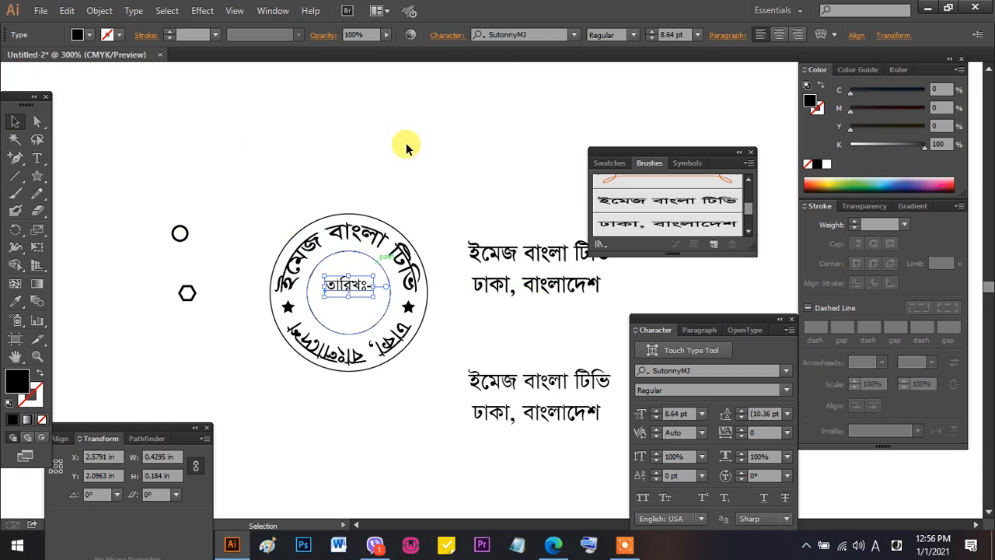
pyautogui.click(406, 148)
pyautogui.moveTo(267, 193); pyautogui.dragTo(428, 433)
pyautogui.click(429, 435)
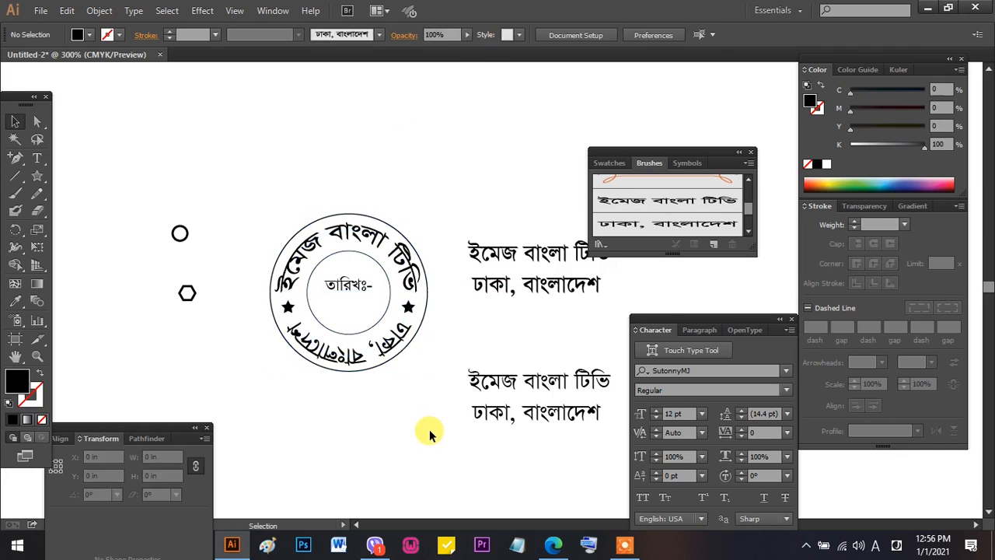